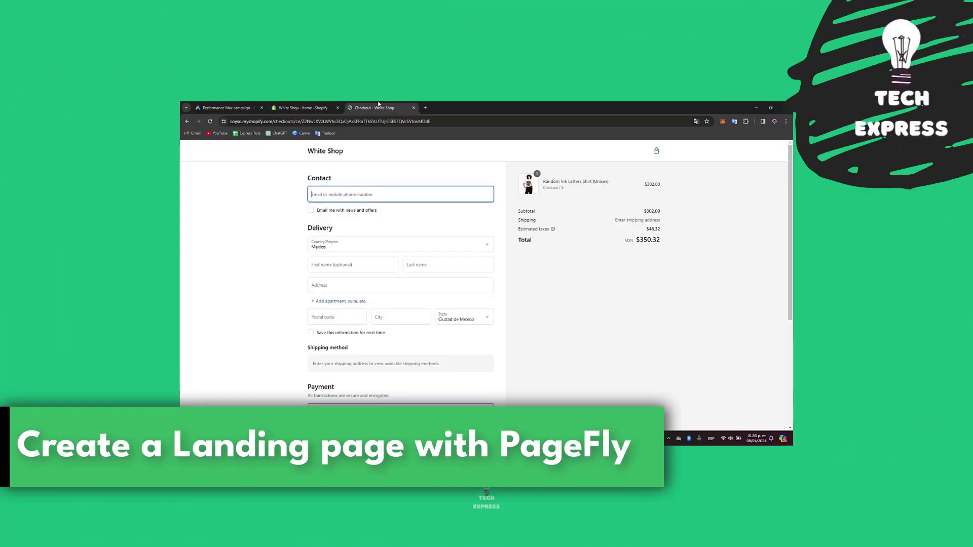
Return from checkout to the White Shop home page, browse to the footer, and dismiss the admin bar.
left_click(315, 150)
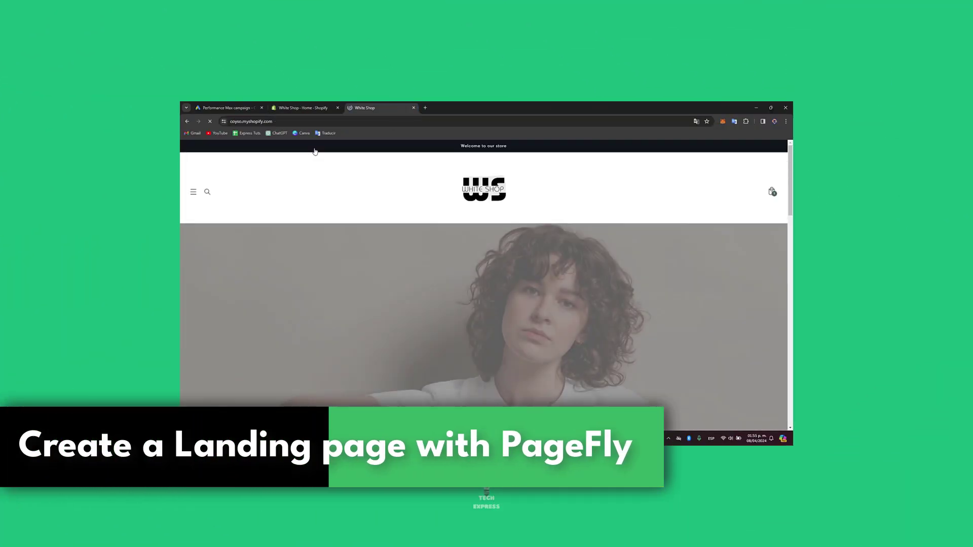
scroll(582, 322, "down", 10)
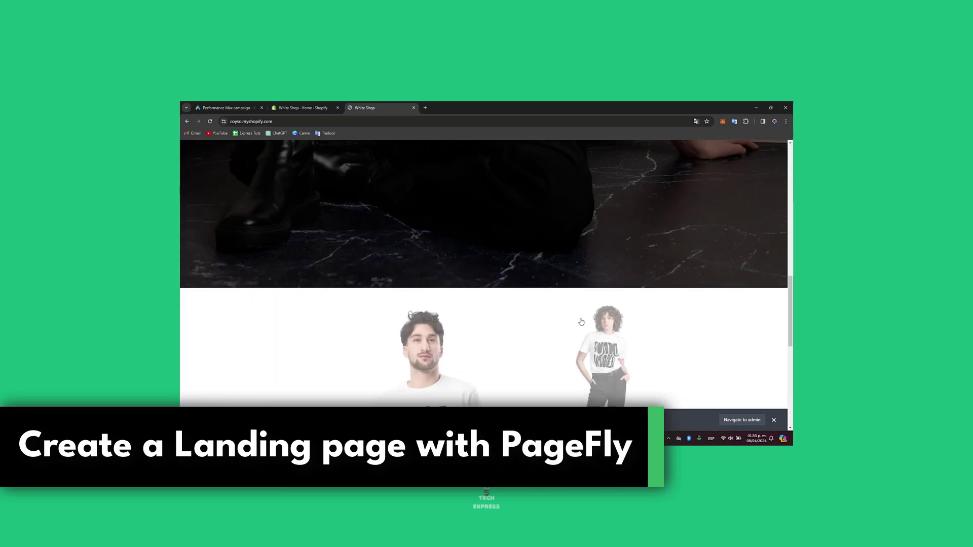
scroll(581, 322, "down", 5)
scroll(577, 328, "up", 4)
scroll(581, 321, "down", 1)
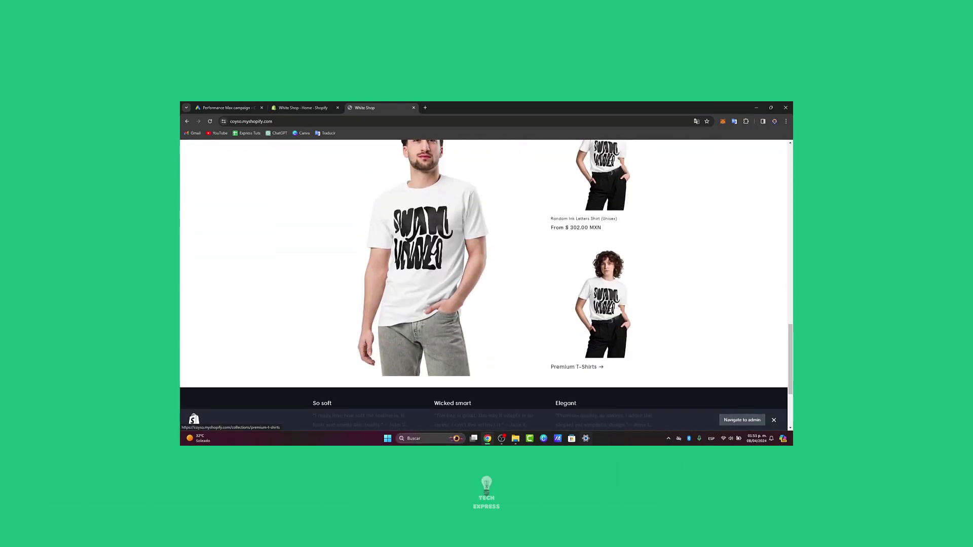
scroll(589, 421, "down", 4)
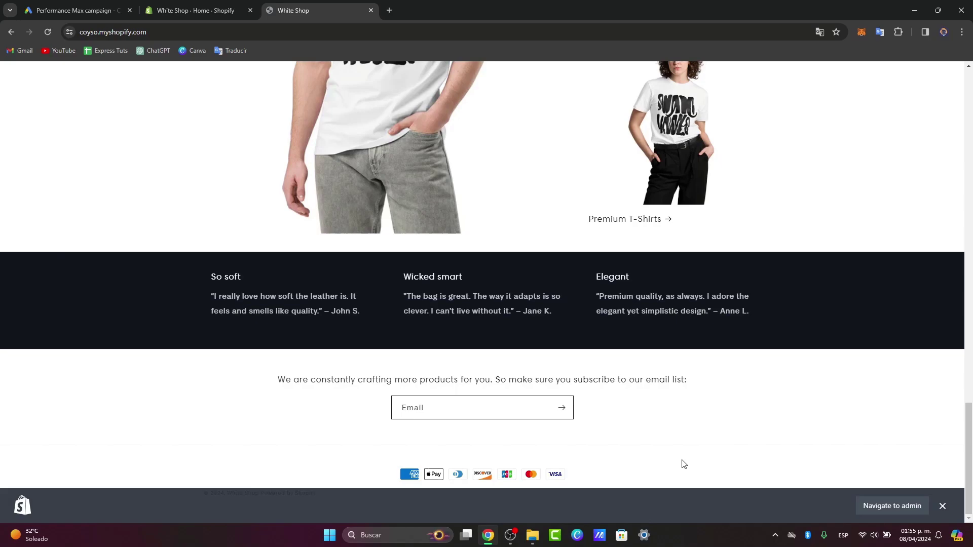
left_click(942, 506)
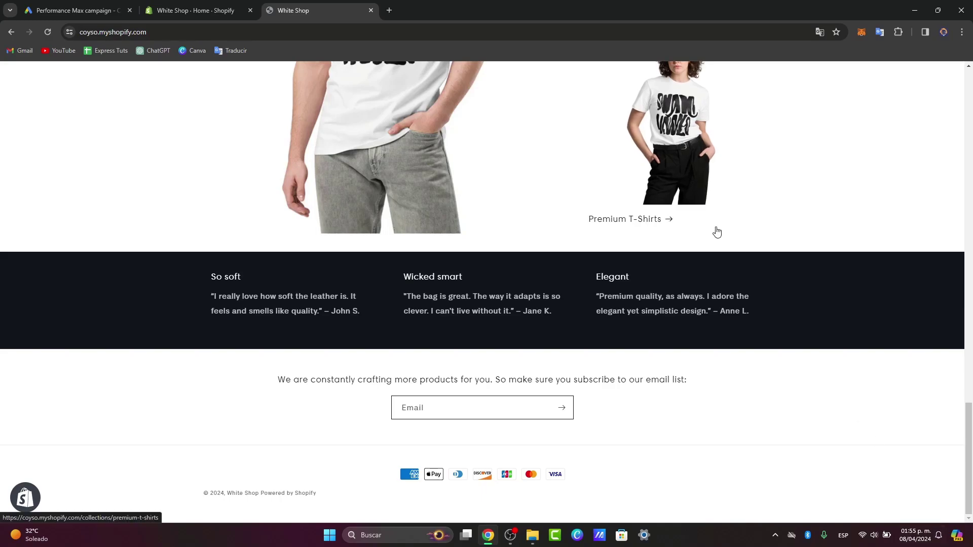
From the store admin, search apps for 'page fly' to find PageFly Landing Page Builder.
left_click(195, 10)
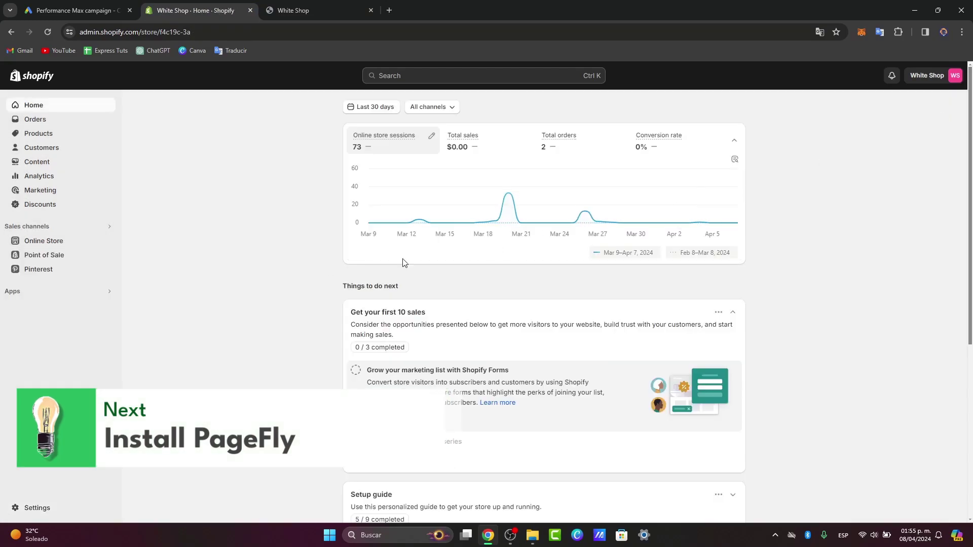
left_click(56, 292)
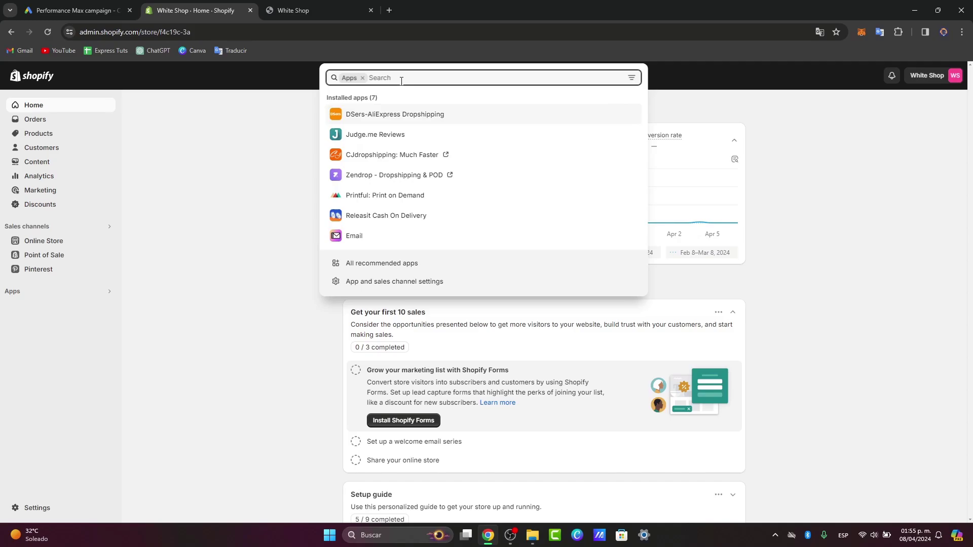
type("page fly")
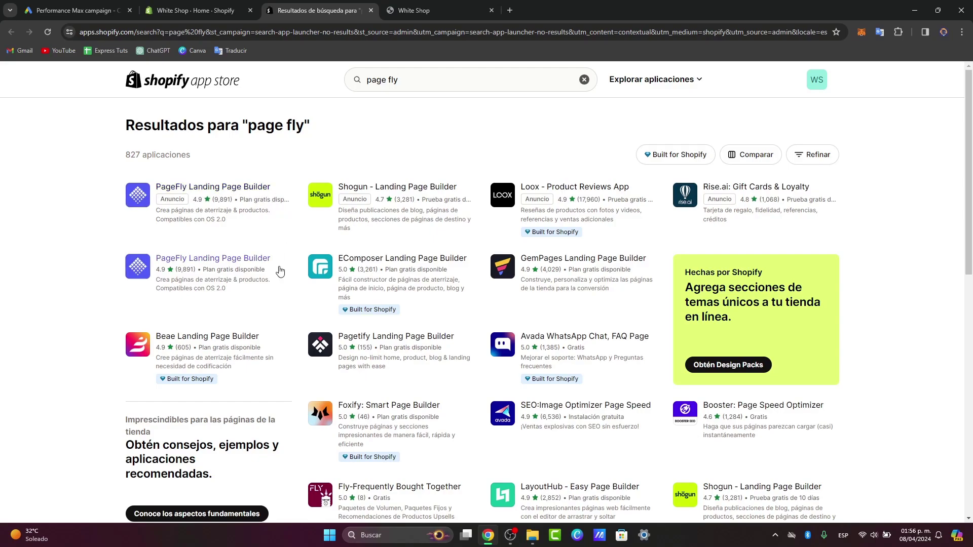
Open the PageFly Landing Page Builder listing, browse its demo store, and return to the listing.
left_click(265, 262)
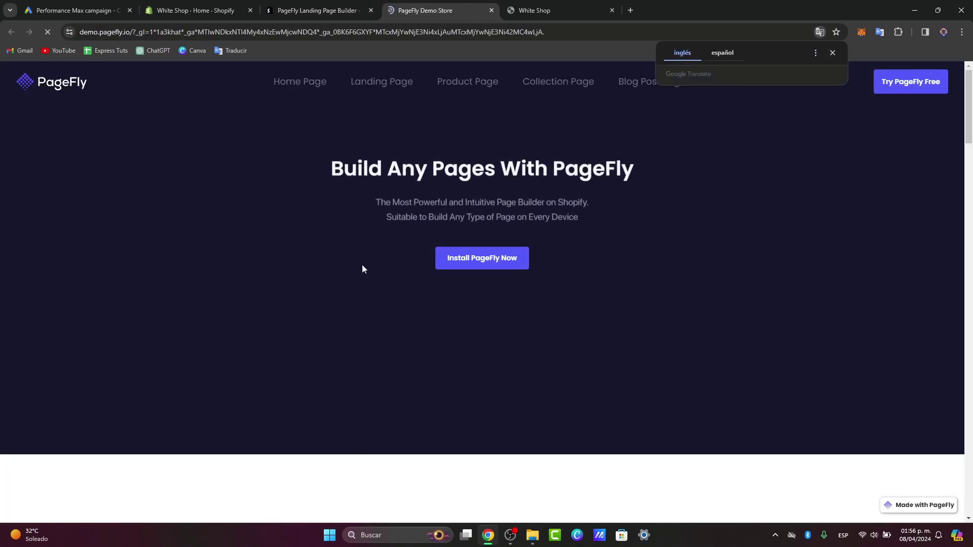
scroll(485, 240, "down", 10)
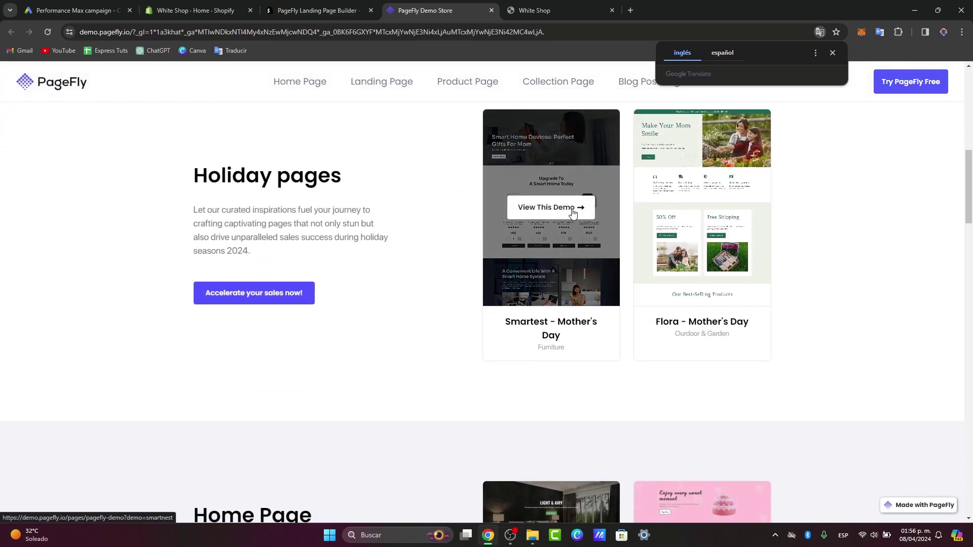
scroll(574, 215, "down", 5)
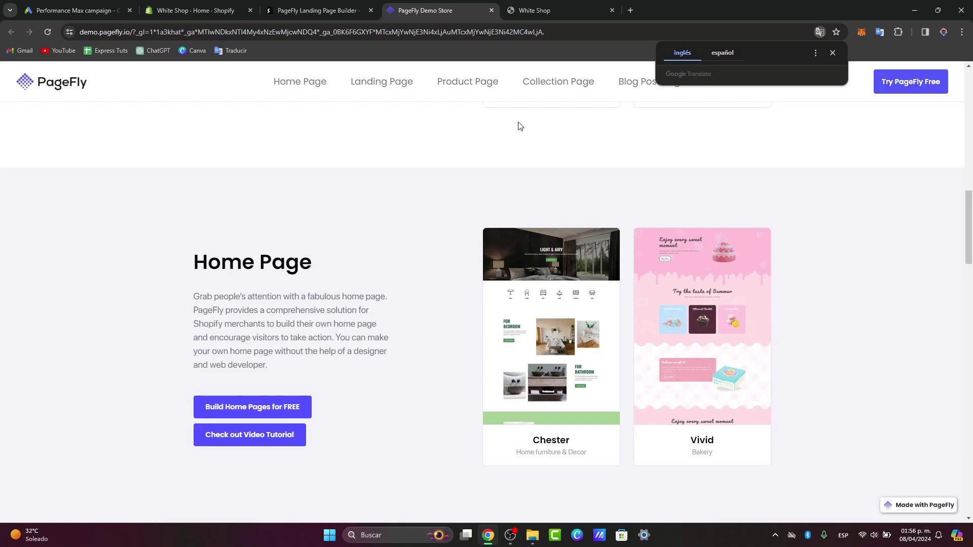
left_click(368, 6)
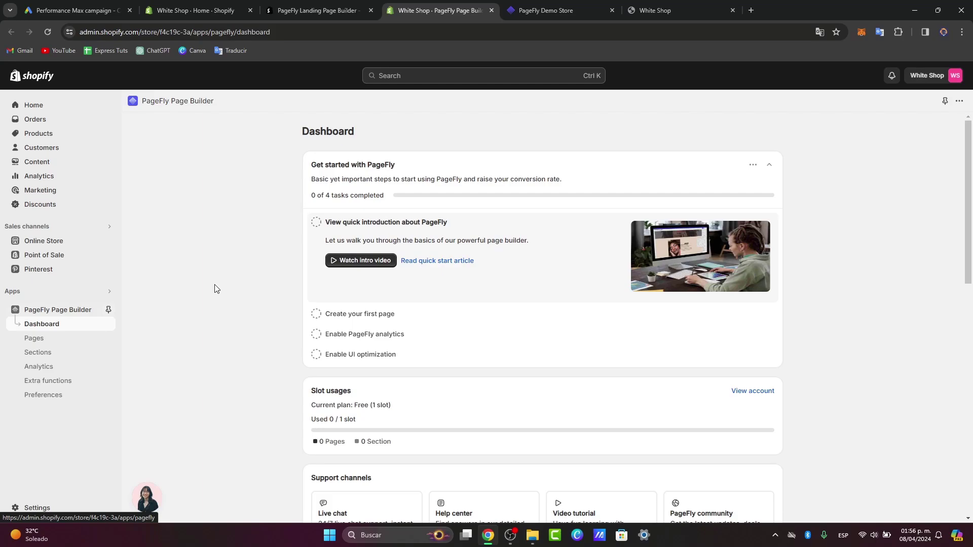
Open PageFly's Pages list and show the template page types: Regular, Home, Product, Collection, Blog post and Password.
scroll(457, 248, "down", 2)
scroll(457, 248, "down", 7)
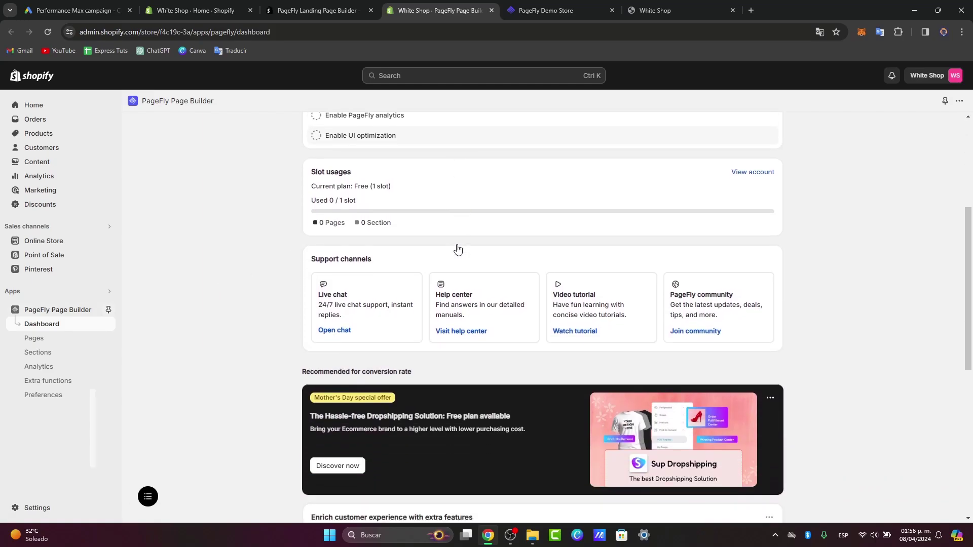
scroll(458, 248, "down", 4)
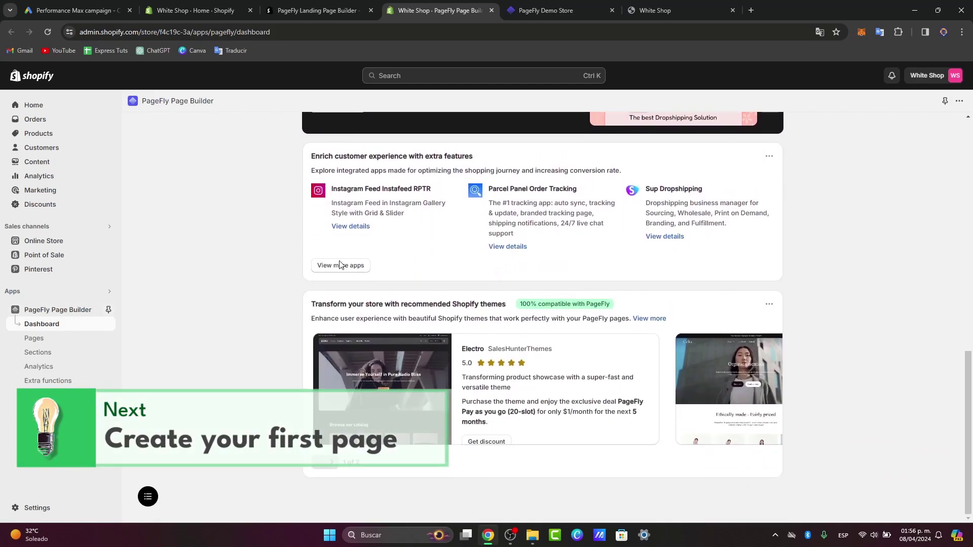
left_click(31, 338)
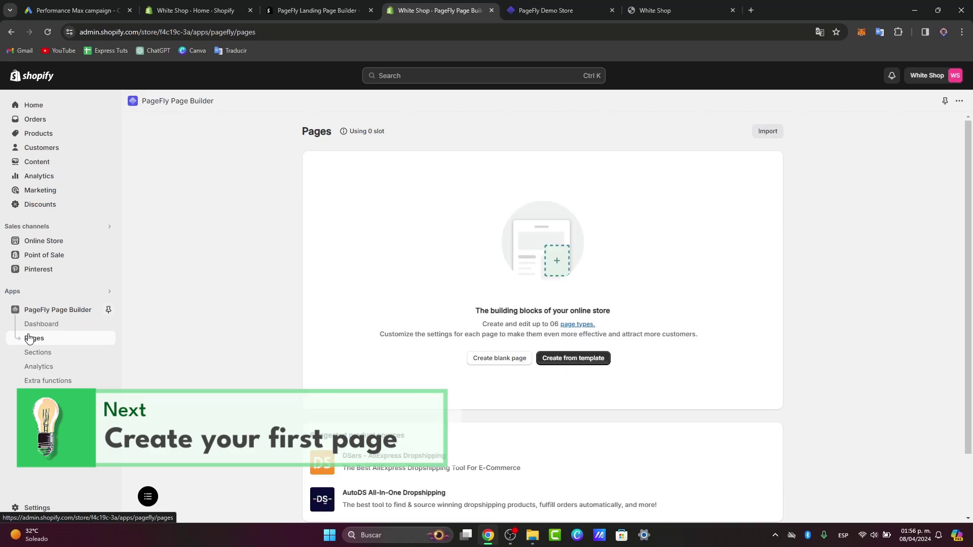
scroll(473, 276, "down", 2)
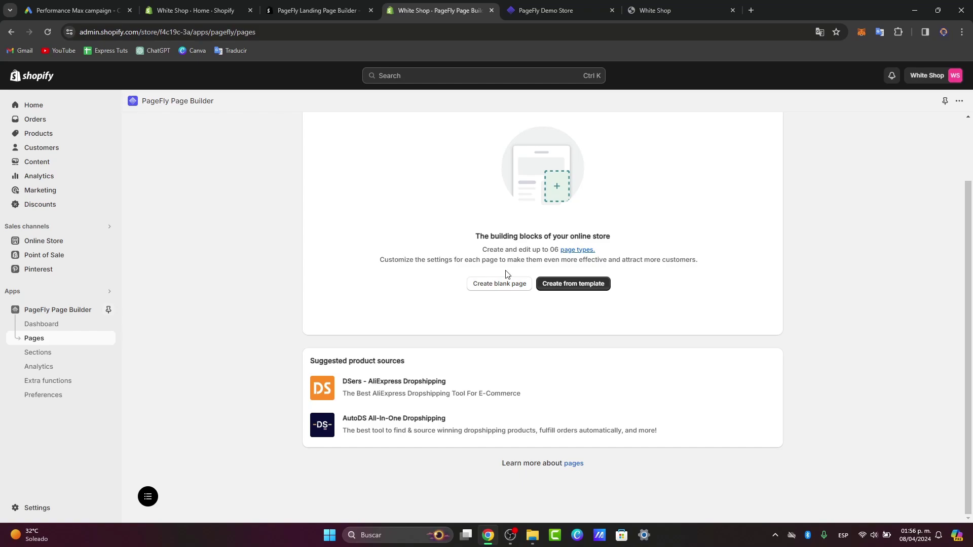
left_click(573, 283)
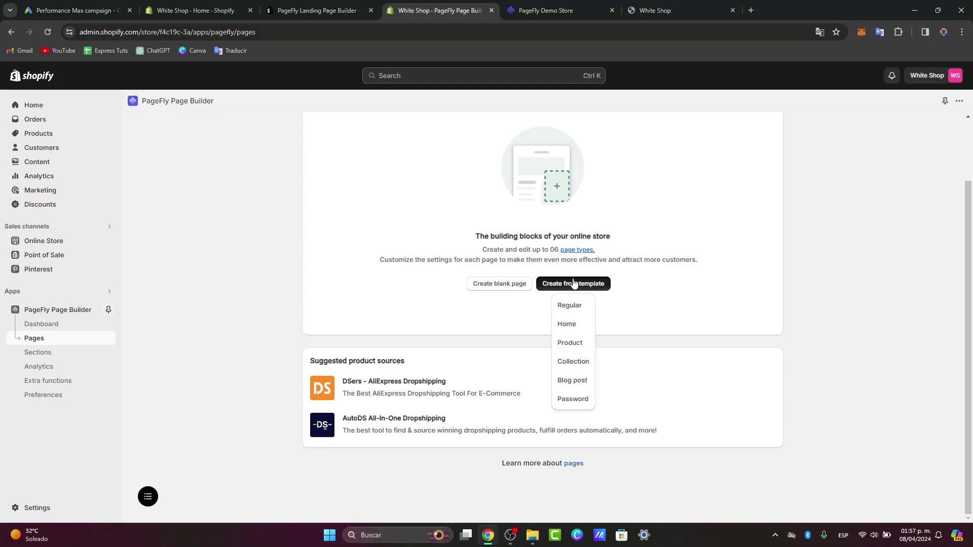
Browse the Product page templates, check the Type filter, and start a page from the table lamp template.
left_click(569, 343)
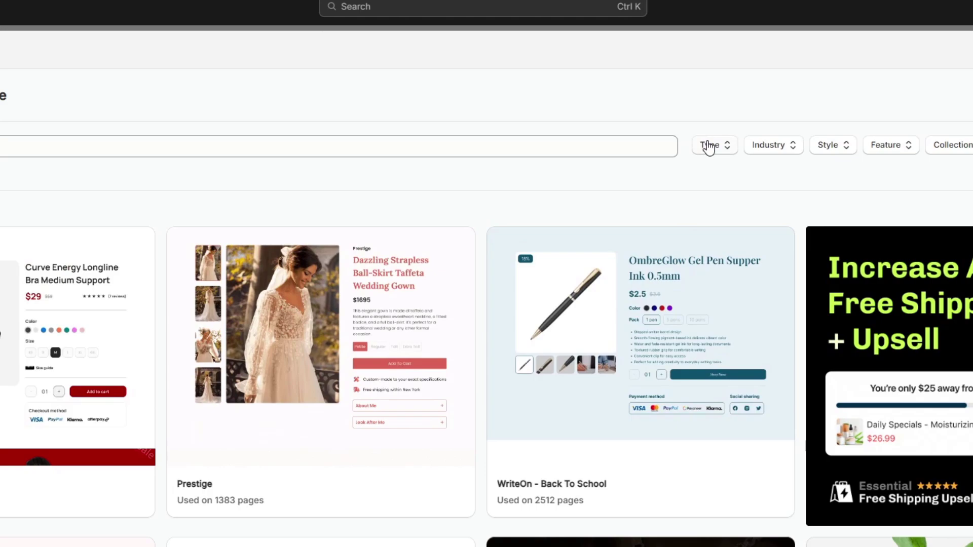
left_click(709, 146)
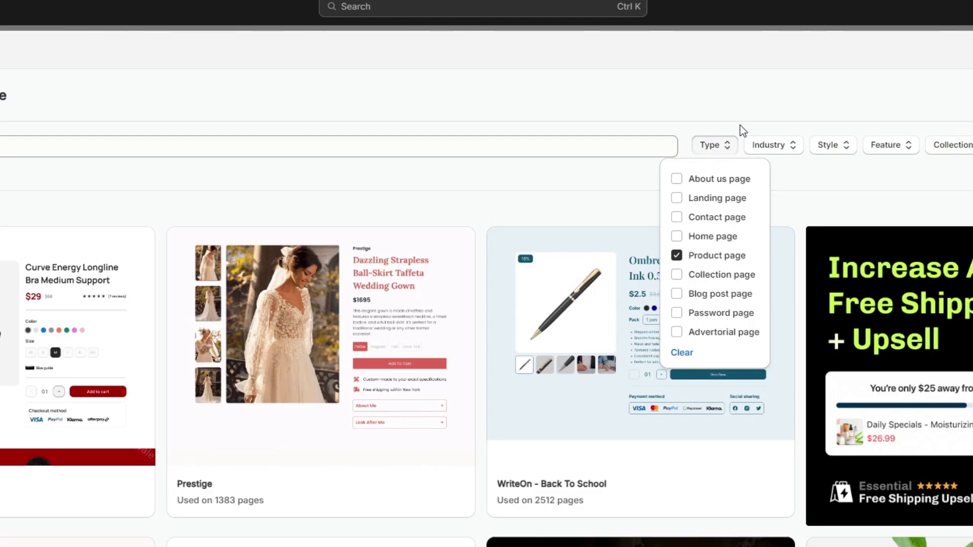
left_click(548, 193)
scroll(549, 194, "down", 8)
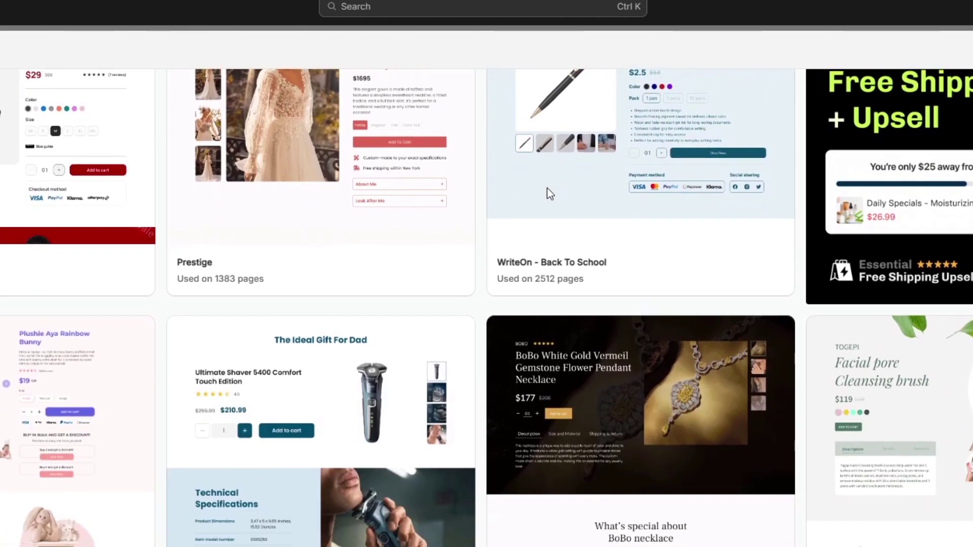
scroll(547, 190, "up", 2)
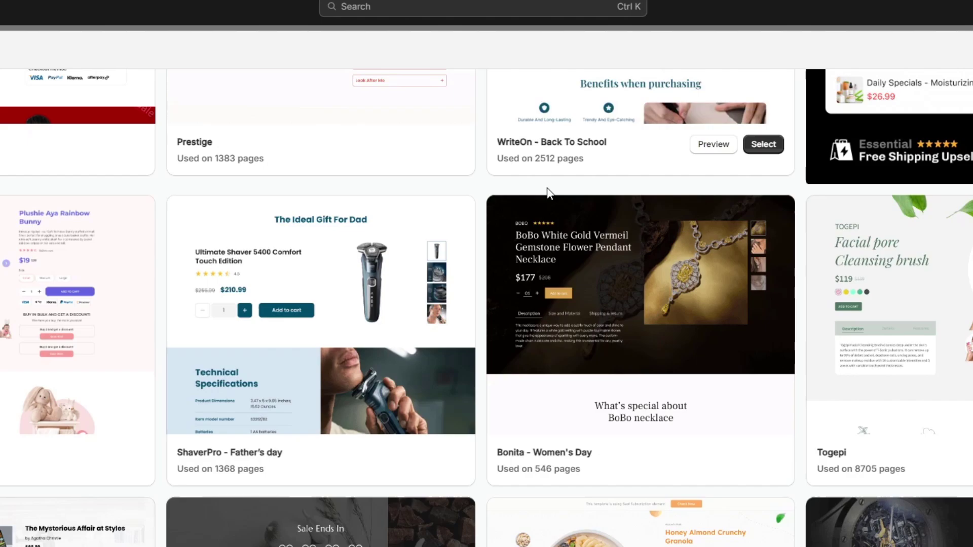
scroll(547, 190, "down", 6)
scroll(548, 192, "down", 8)
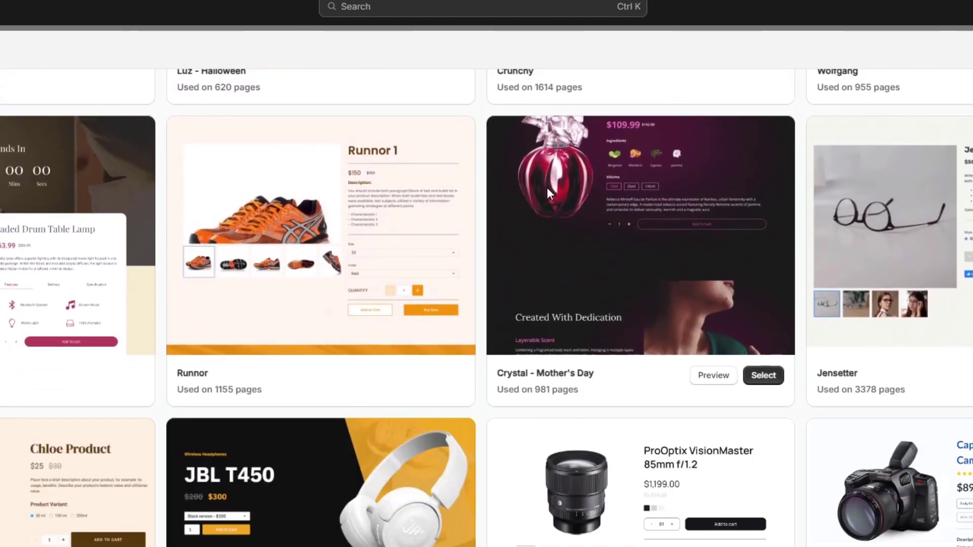
left_click(128, 379)
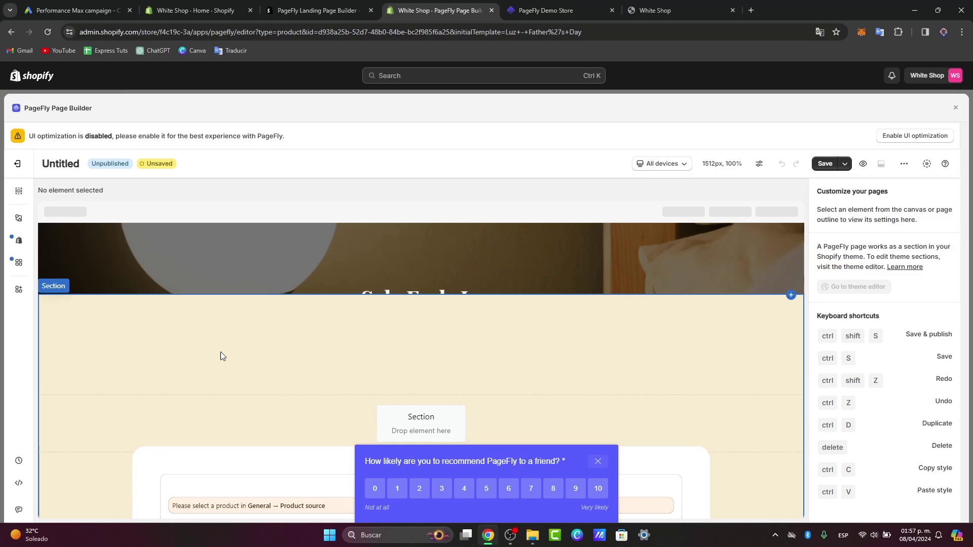
scroll(304, 385, "down", 5)
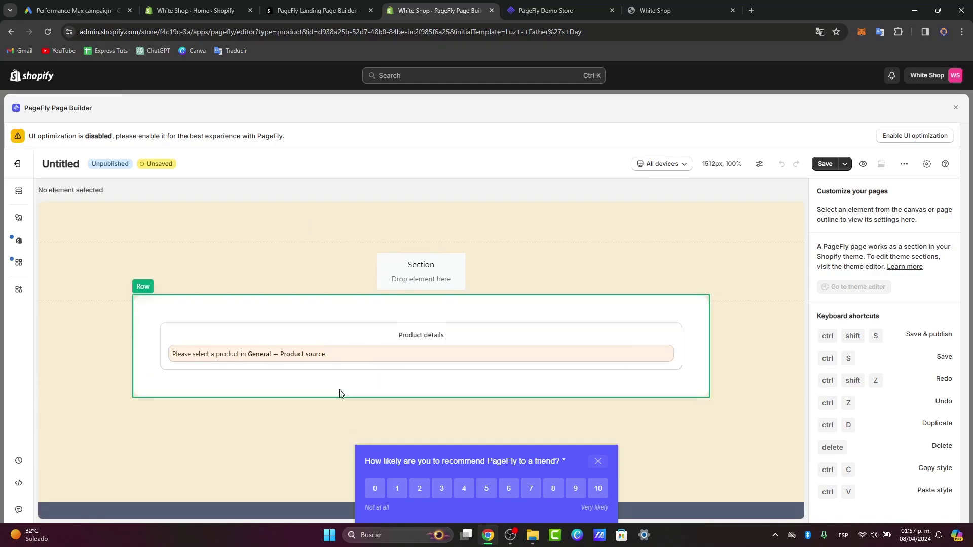
scroll(339, 393, "down", 2)
scroll(339, 393, "down", 2)
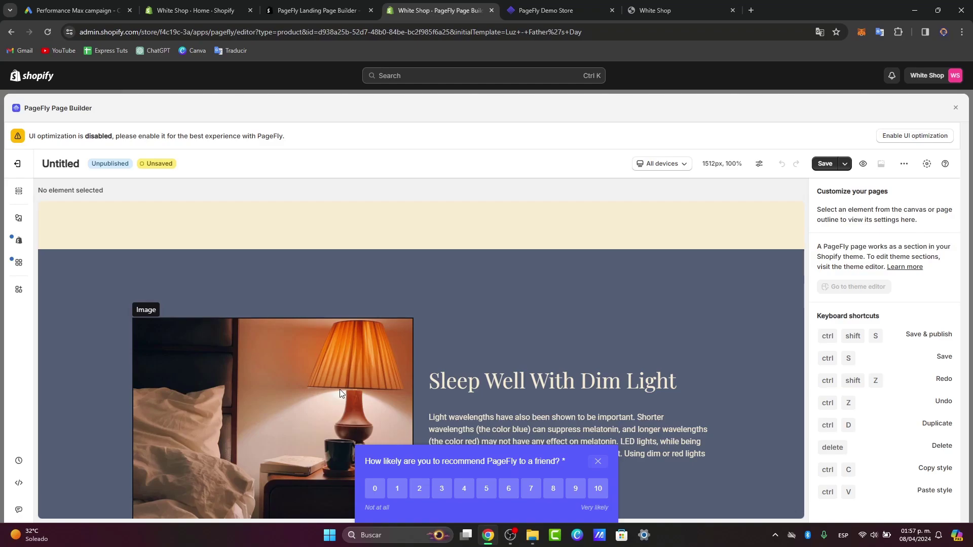
scroll(339, 393, "down", 10)
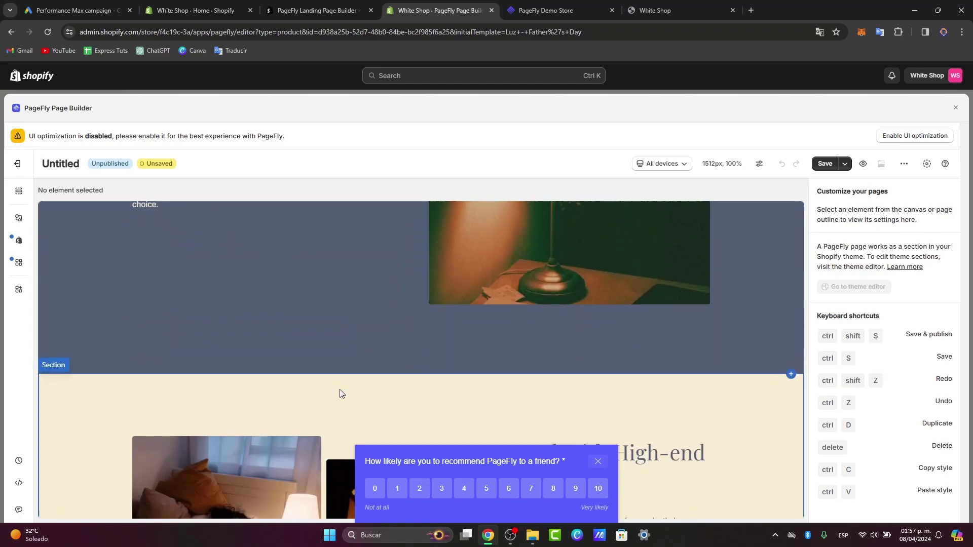
left_click(597, 461)
scroll(581, 413, "up", 5)
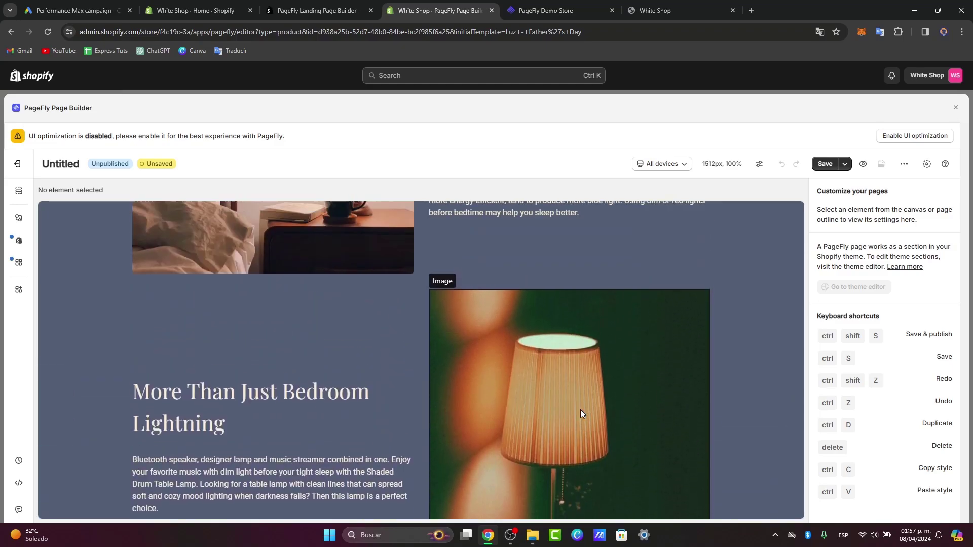
scroll(581, 413, "down", 1)
left_click(295, 293)
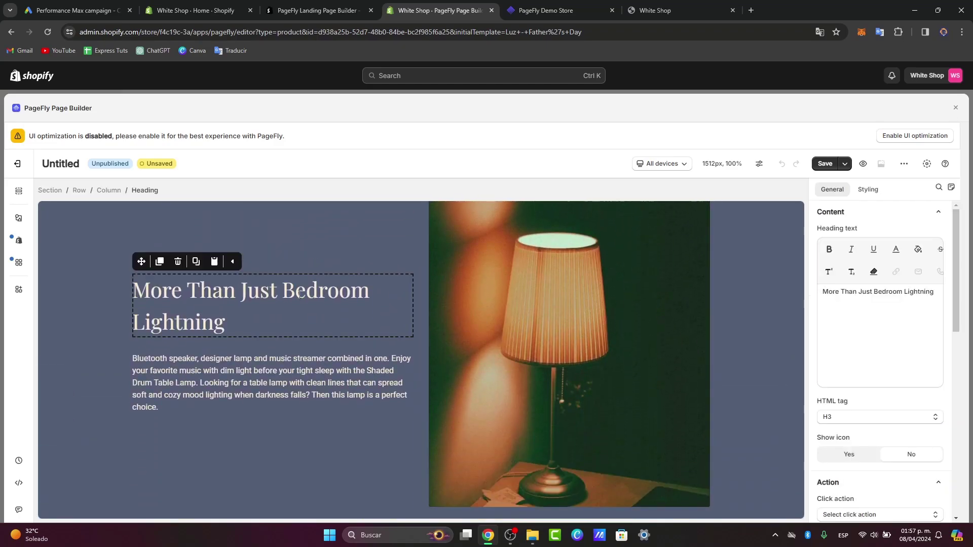
left_click_drag(295, 294, 372, 294)
scroll(374, 297, "up", 3)
scroll(374, 296, "up", 2)
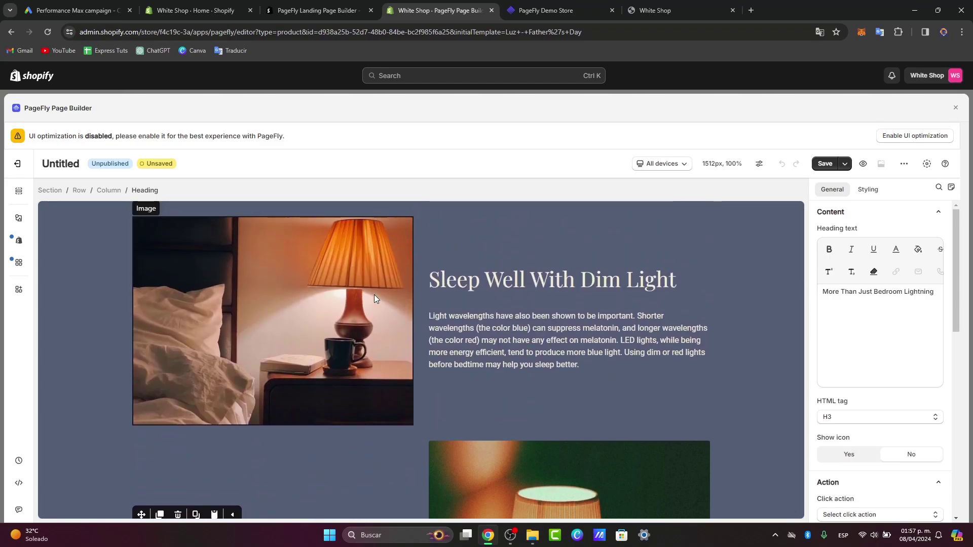
scroll(374, 295, "down", 6)
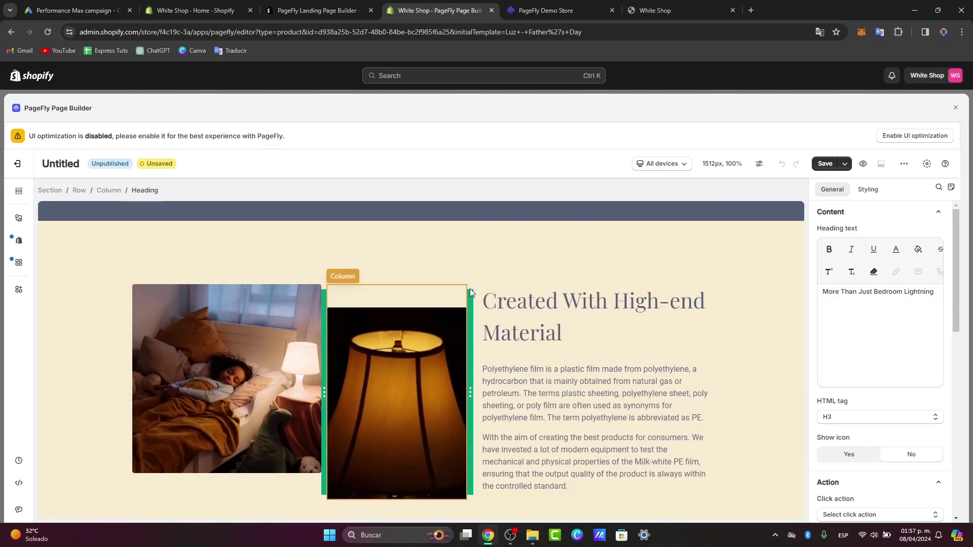
left_click(558, 304)
scroll(625, 326, "down", 3)
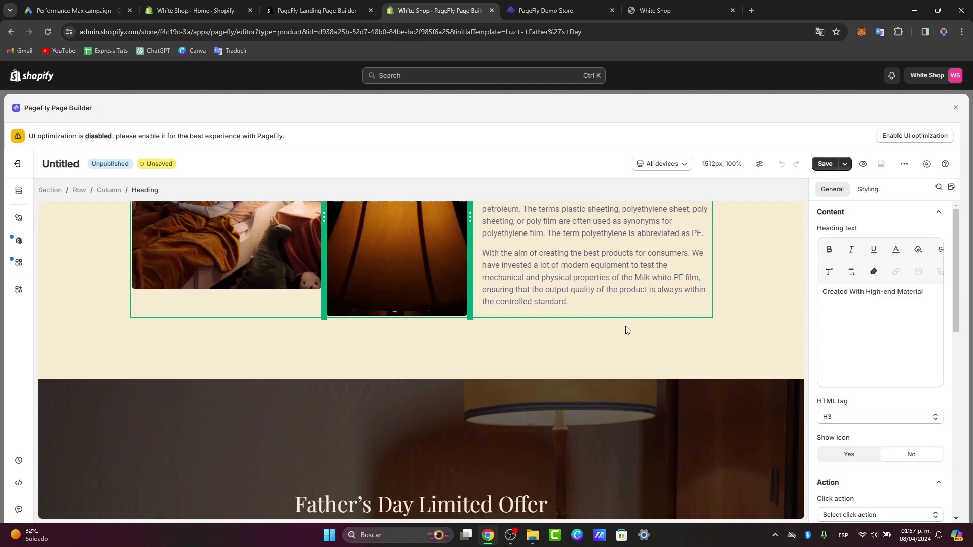
scroll(626, 326, "down", 4)
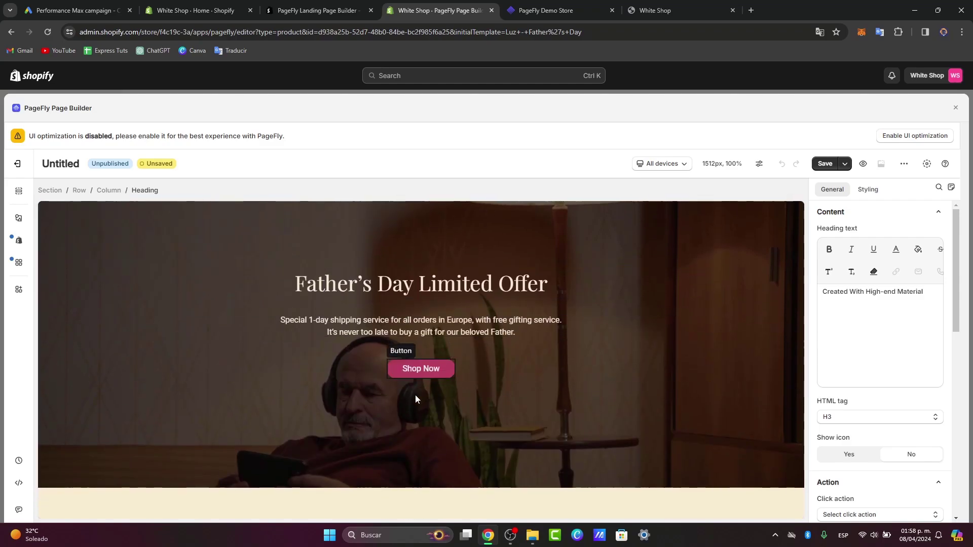
scroll(415, 399, "down", 10)
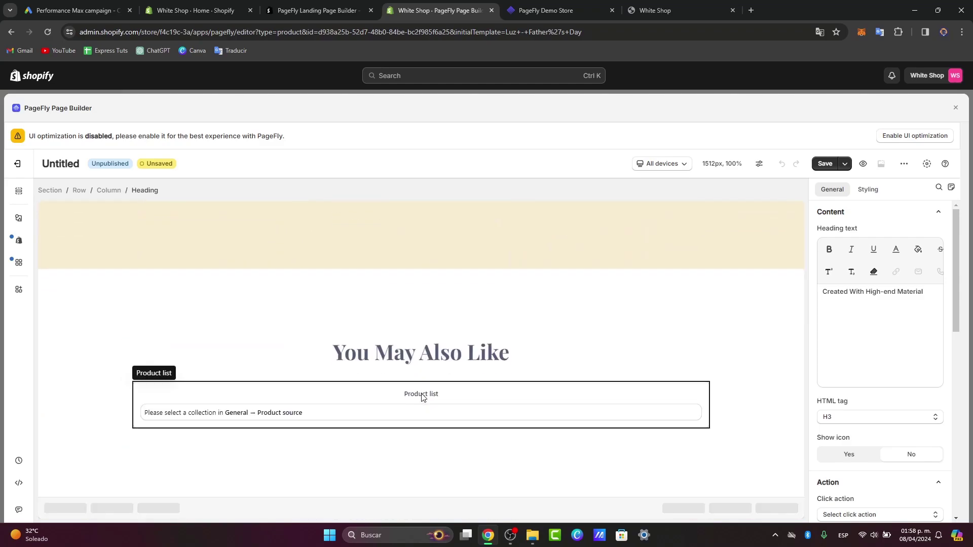
scroll(422, 397, "up", 20)
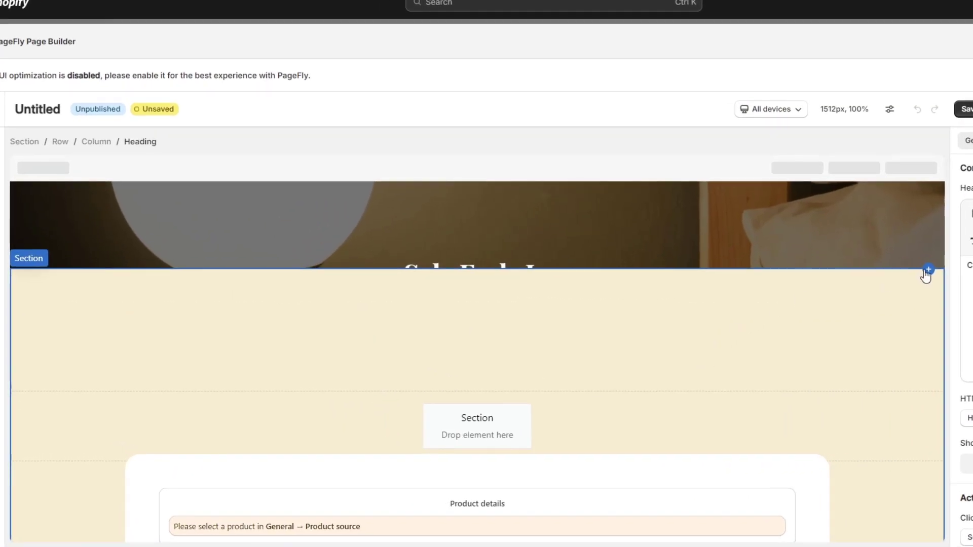
Set the Product details block's product source to the Magnetic Cable Clip.
left_click(786, 226)
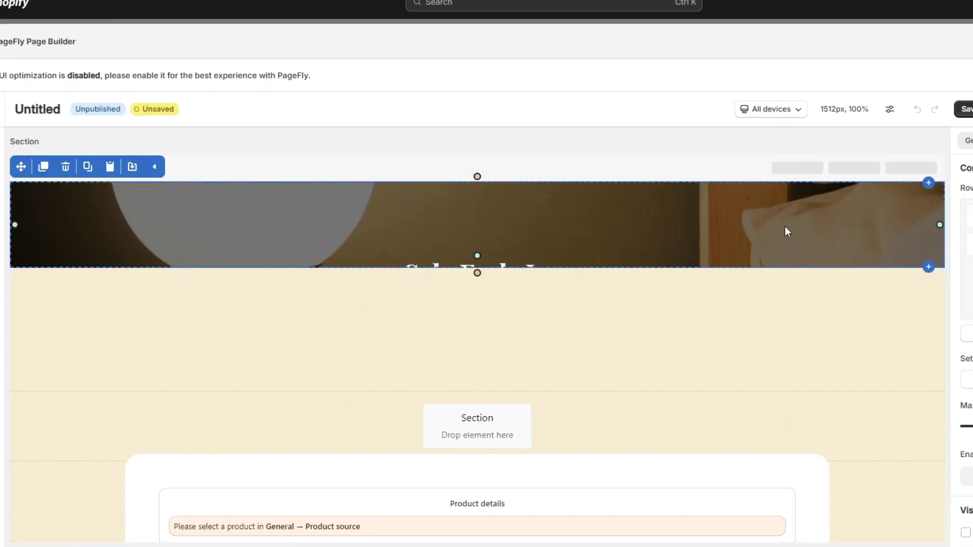
scroll(774, 357, "down", 5)
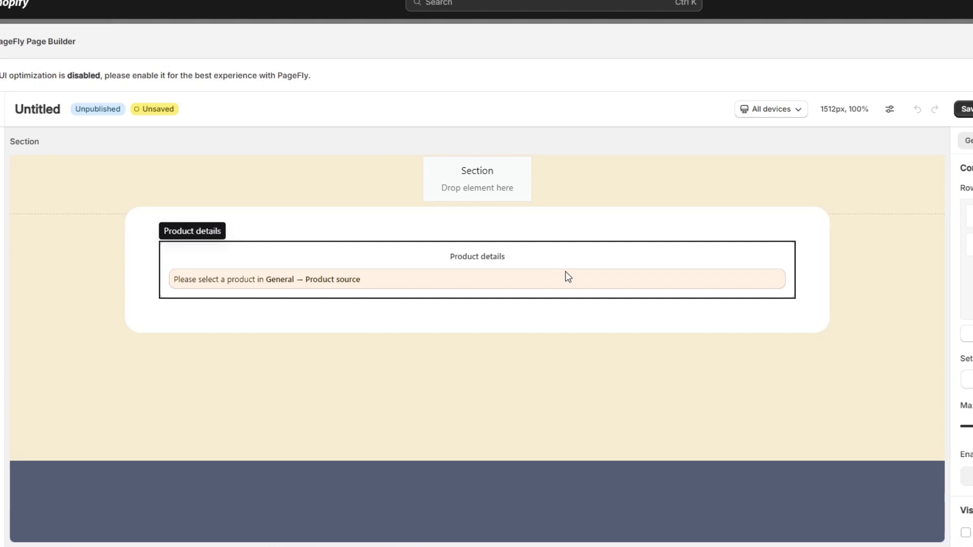
left_click(324, 267)
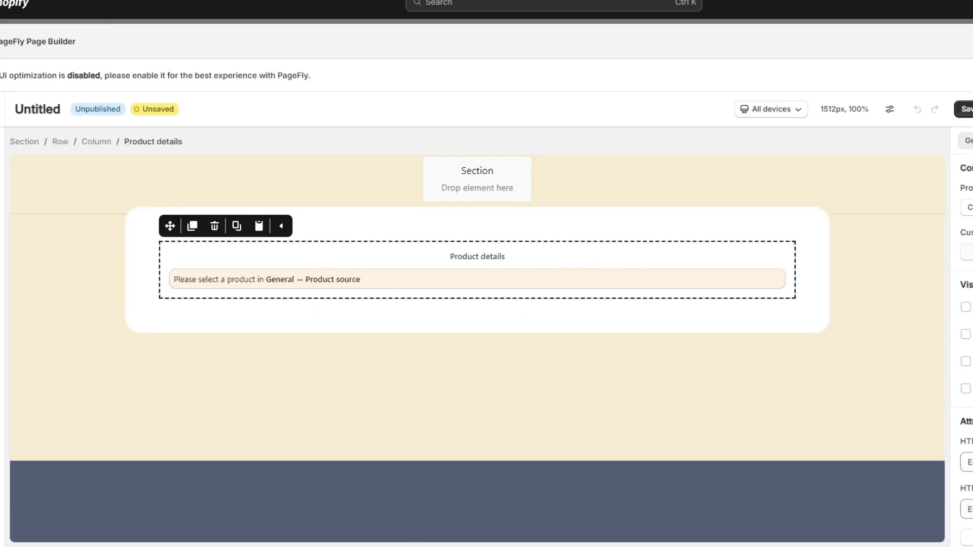
left_click(966, 259)
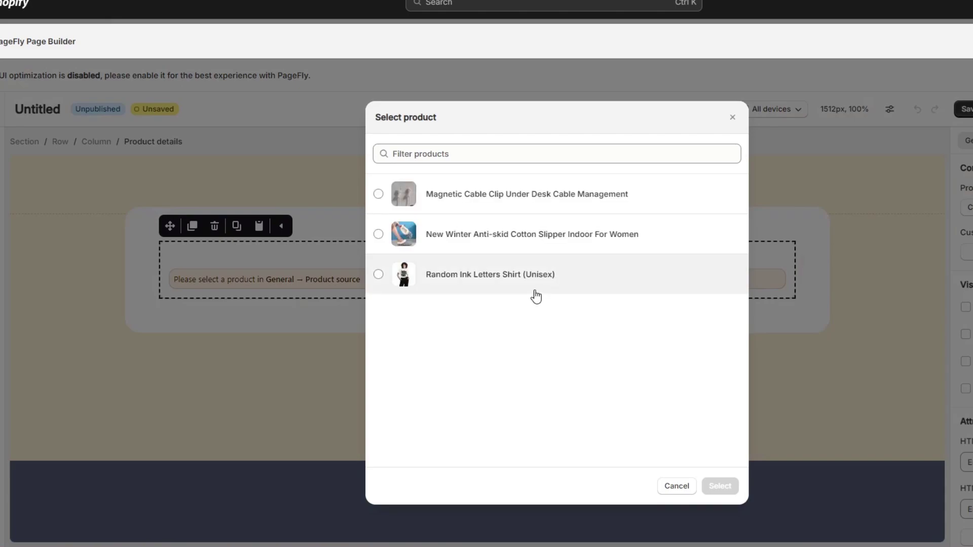
left_click(530, 242)
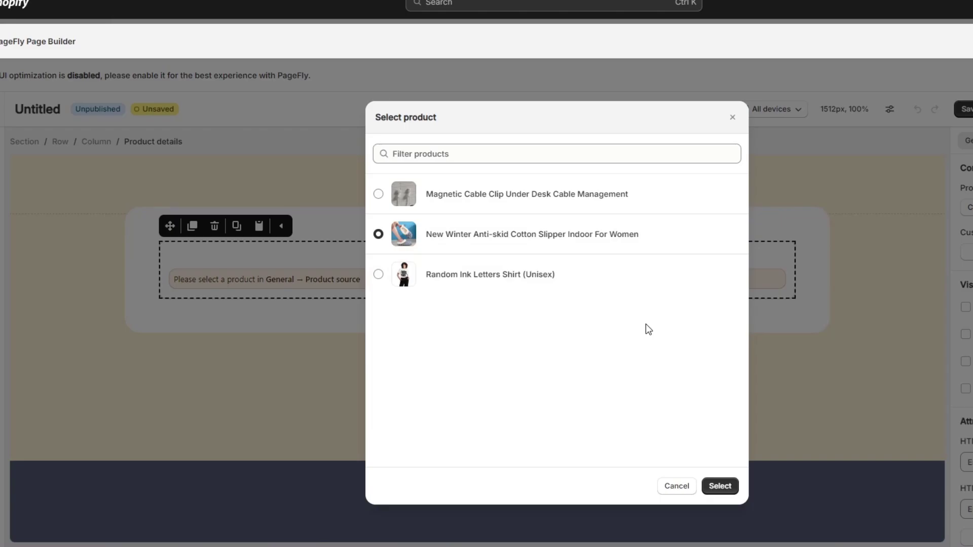
left_click(526, 195)
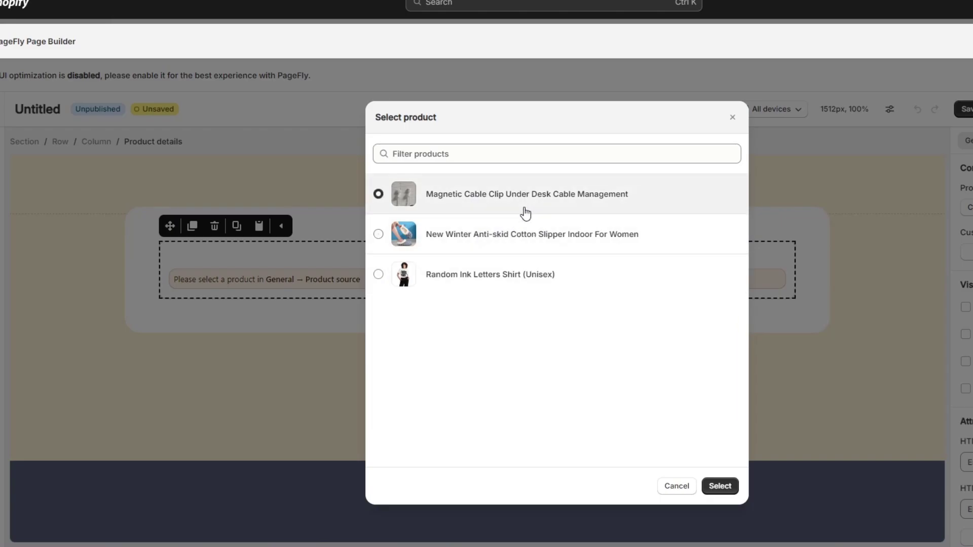
left_click(728, 486)
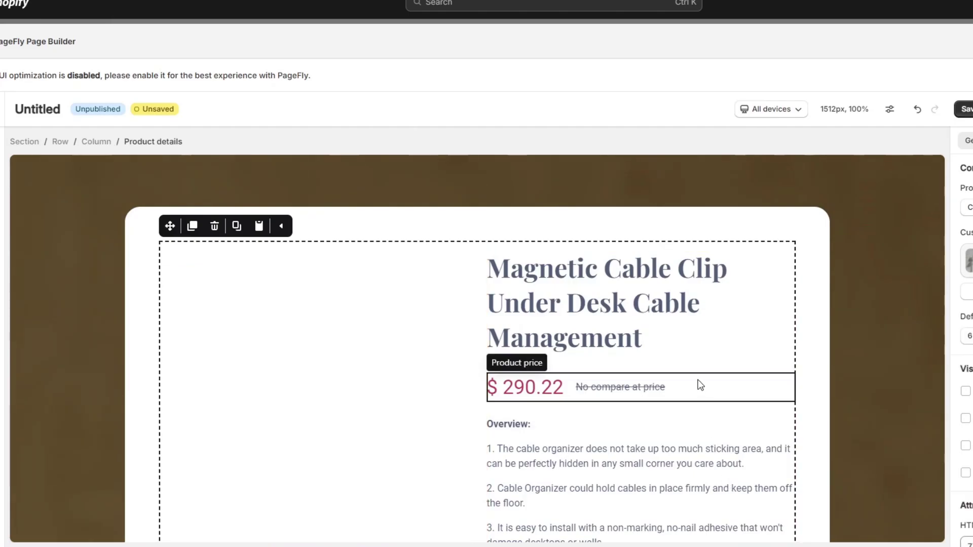
Delete the Product description element from the page.
scroll(700, 385, "down", 8)
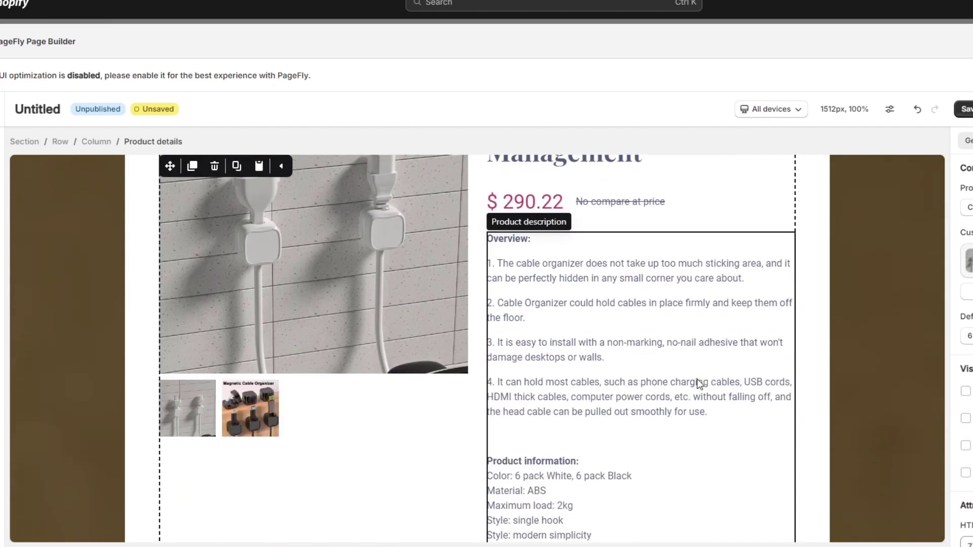
scroll(700, 385, "down", 10)
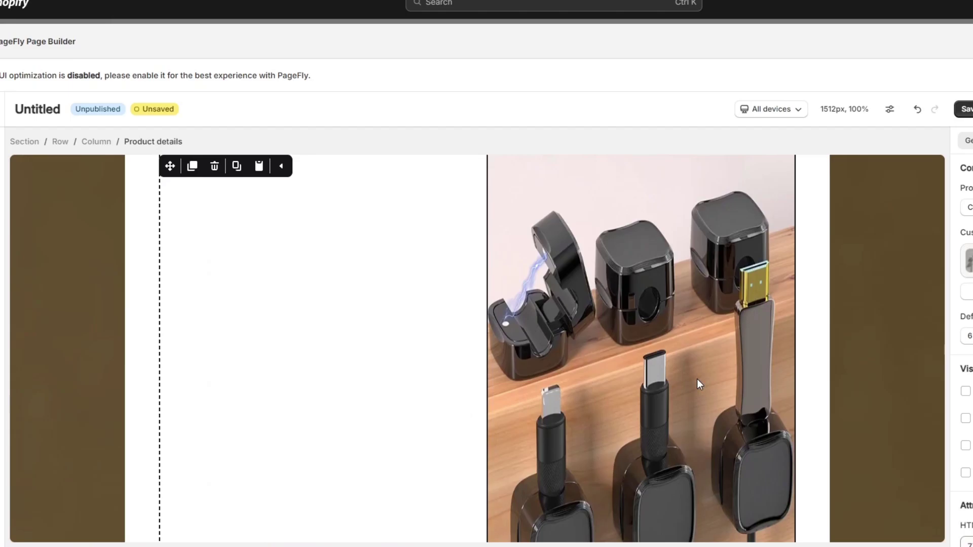
scroll(697, 379, "down", 10)
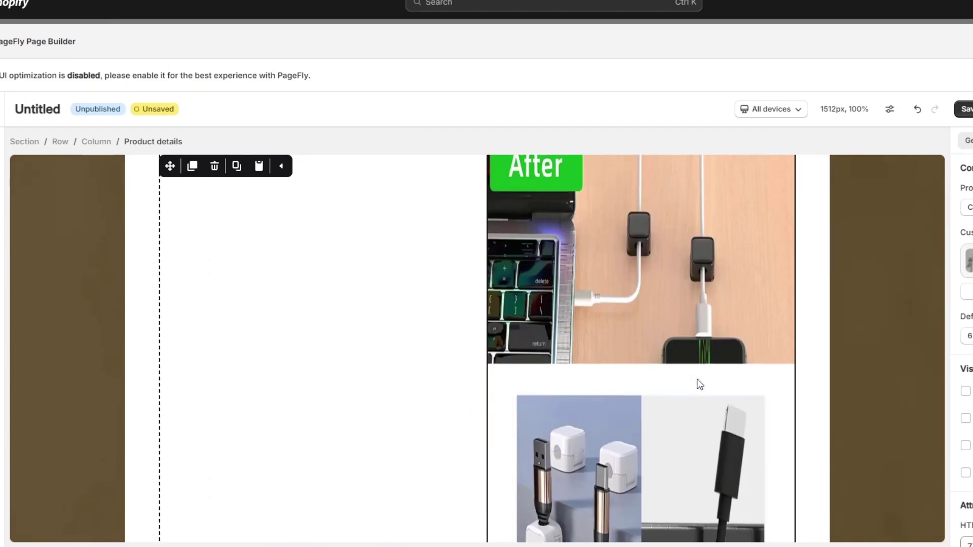
left_click(697, 379)
scroll(697, 379, "up", 15)
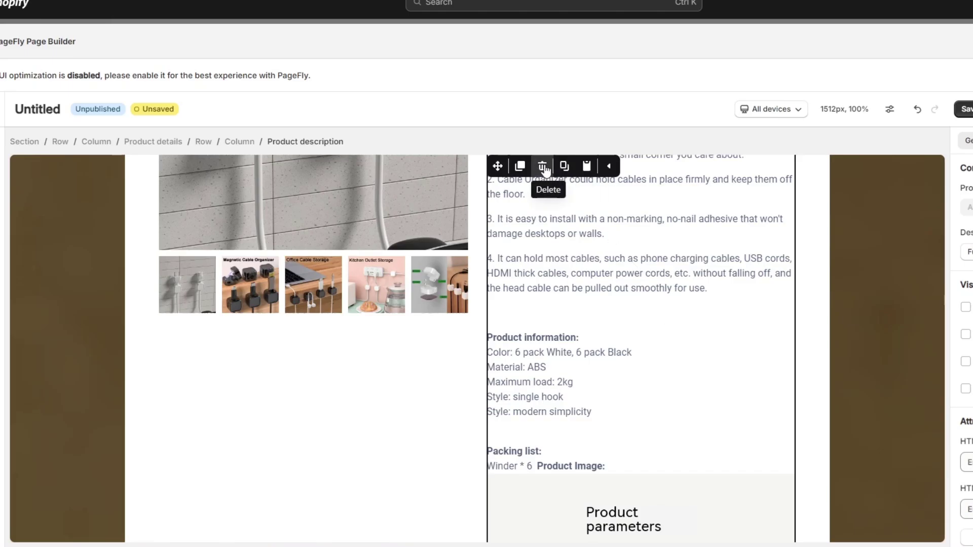
left_click(544, 168)
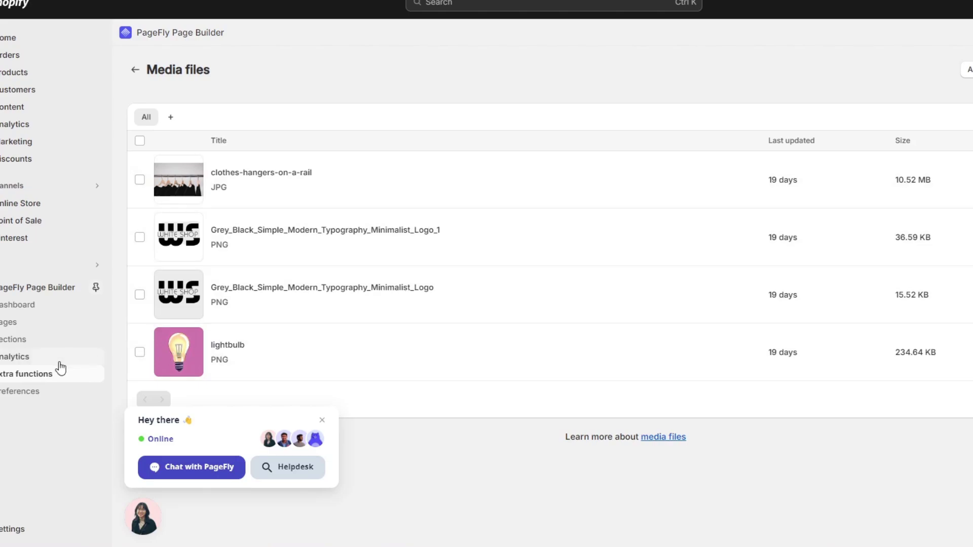
Upload all ten product JPGs from the Descargas folder to PageFly's media files.
left_click(35, 377)
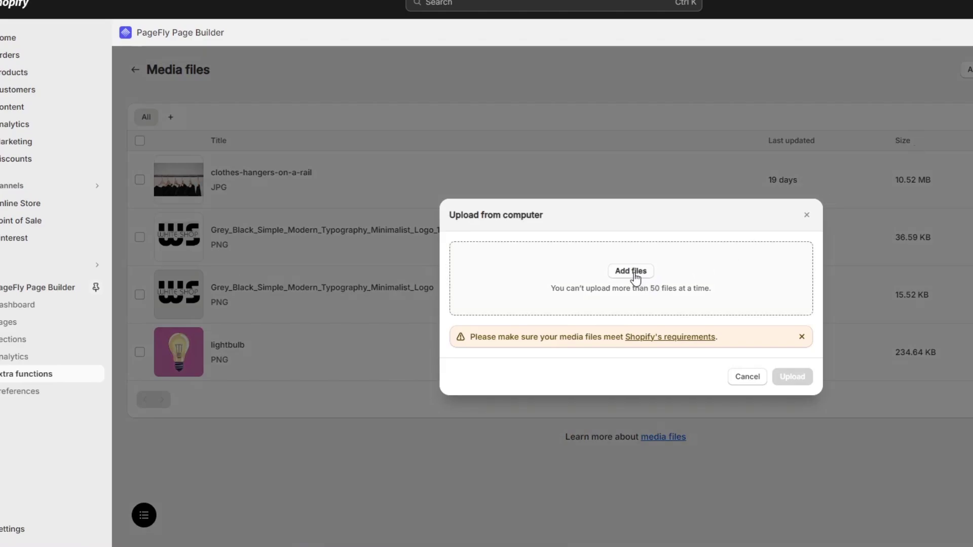
left_click(634, 272)
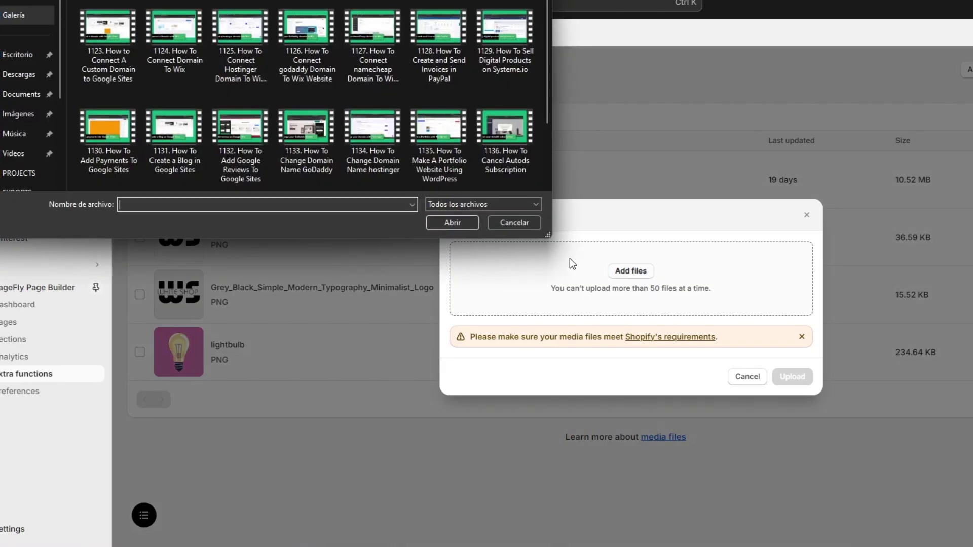
left_click(9, 74)
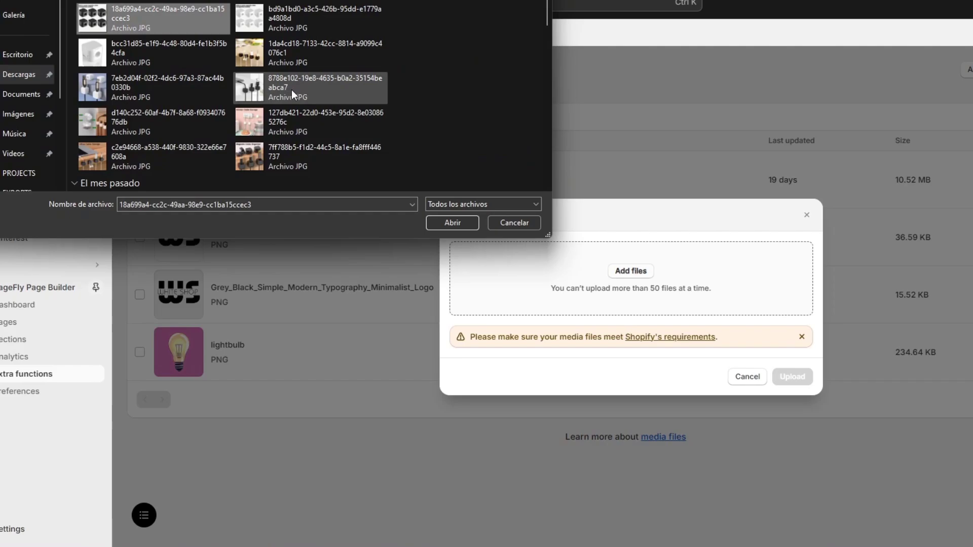
left_click(331, 148, "shift")
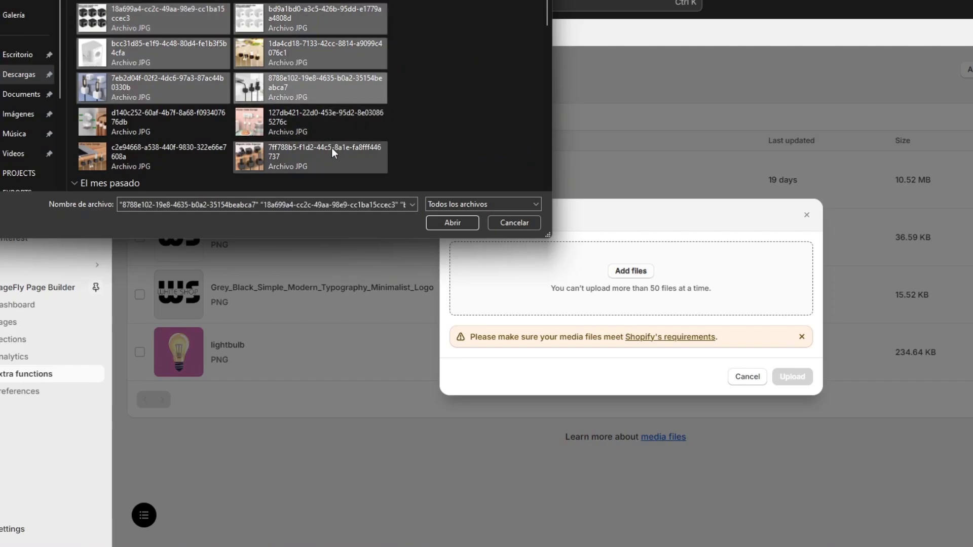
left_click(452, 223)
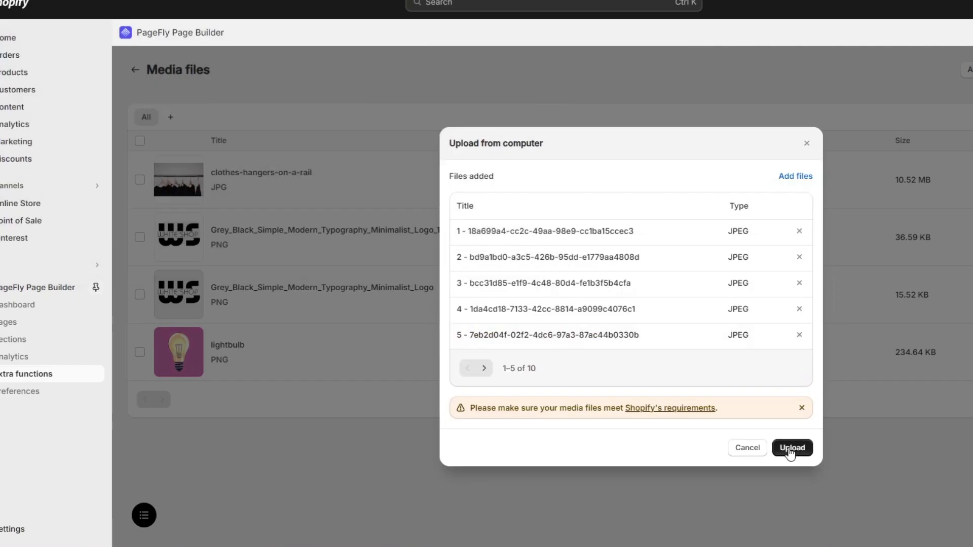
left_click(791, 448)
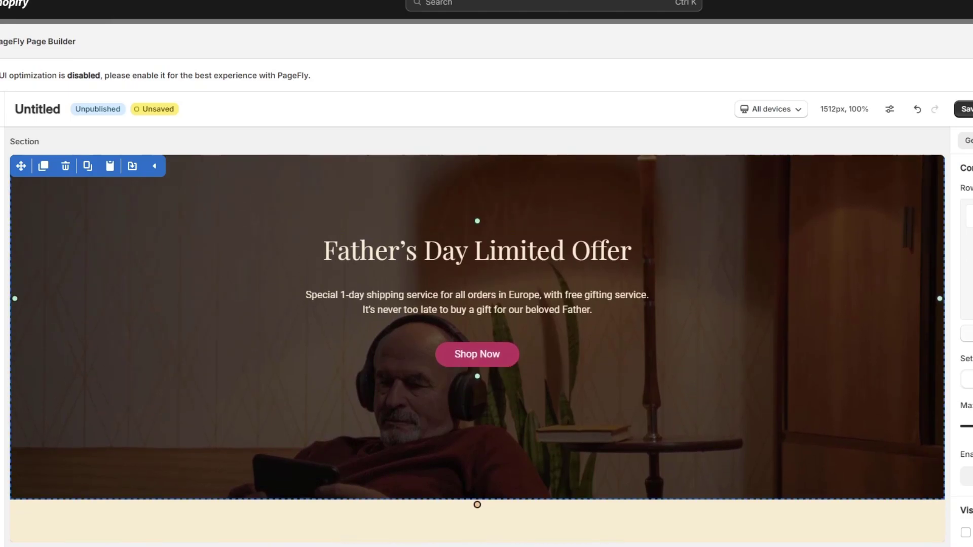
Select the Father's Day Limited Offer heading text, then the whole hero section.
left_click(571, 249)
double_click(571, 249)
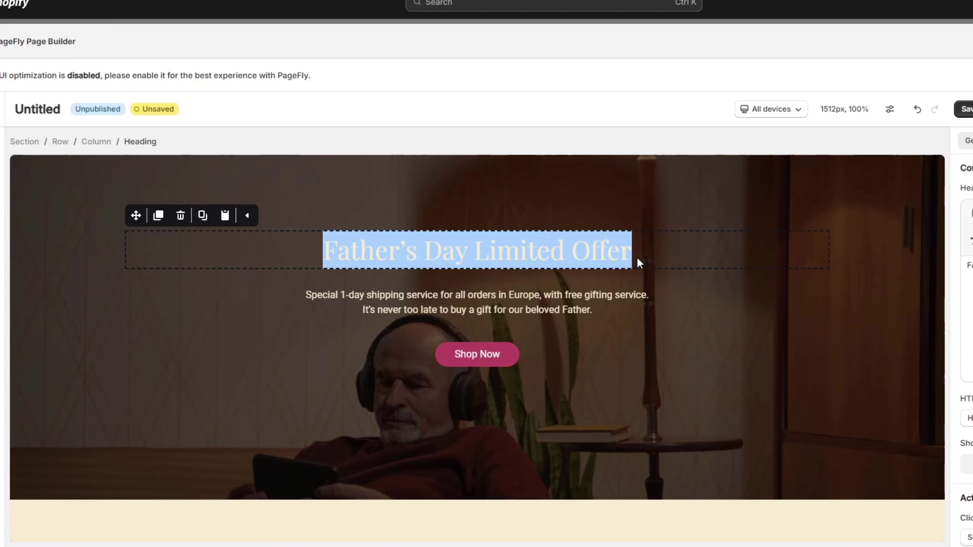
left_click(899, 371)
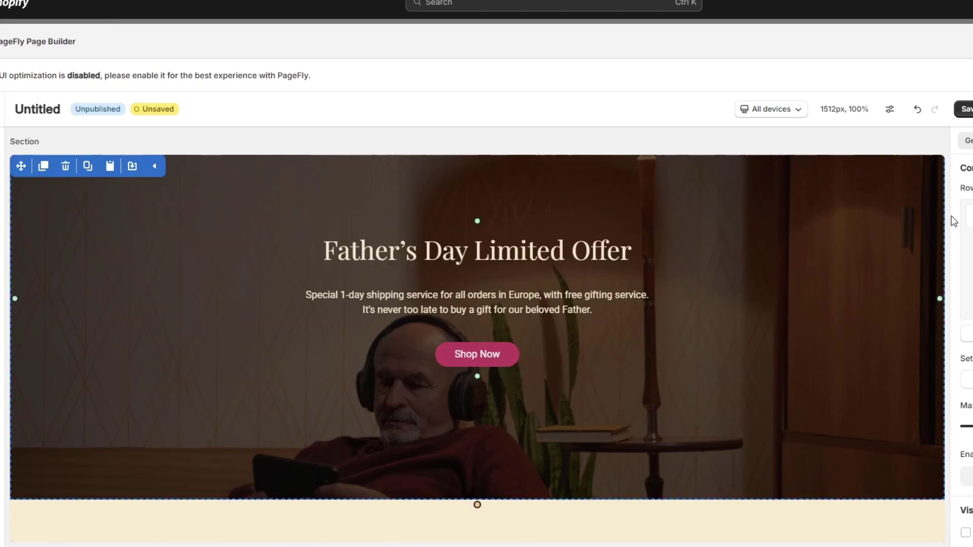
Replace the clothes-rack image in the blue section with the 7eb2d04f two-cable clip photo.
scroll(788, 405, "down", 10)
scroll(789, 405, "up", 3)
scroll(481, 382, "down", 3)
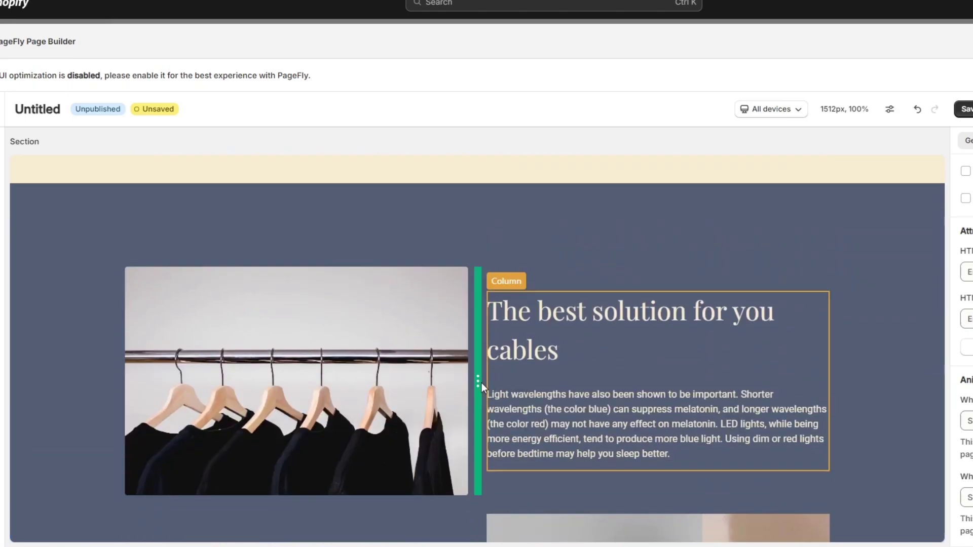
left_click(462, 381)
left_click(966, 288)
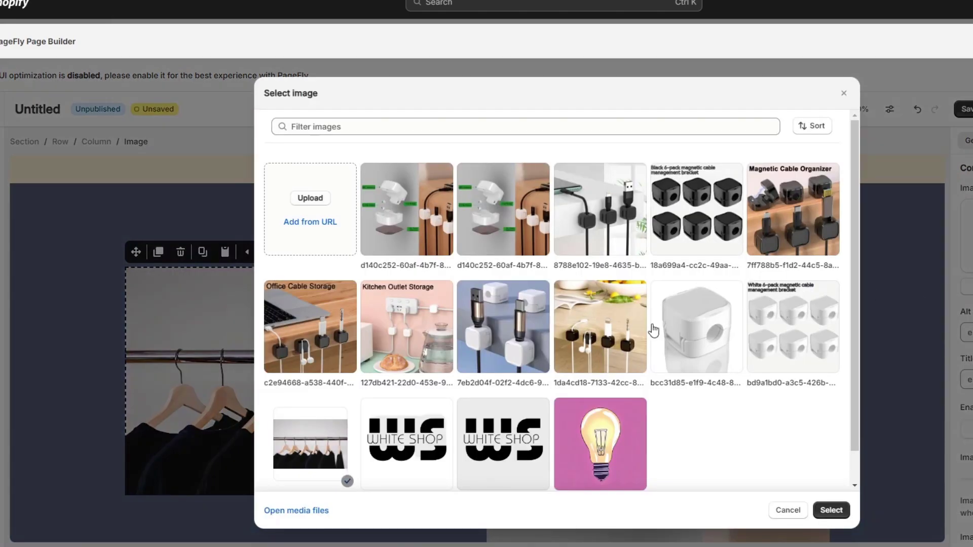
left_click(507, 344)
left_click(831, 510)
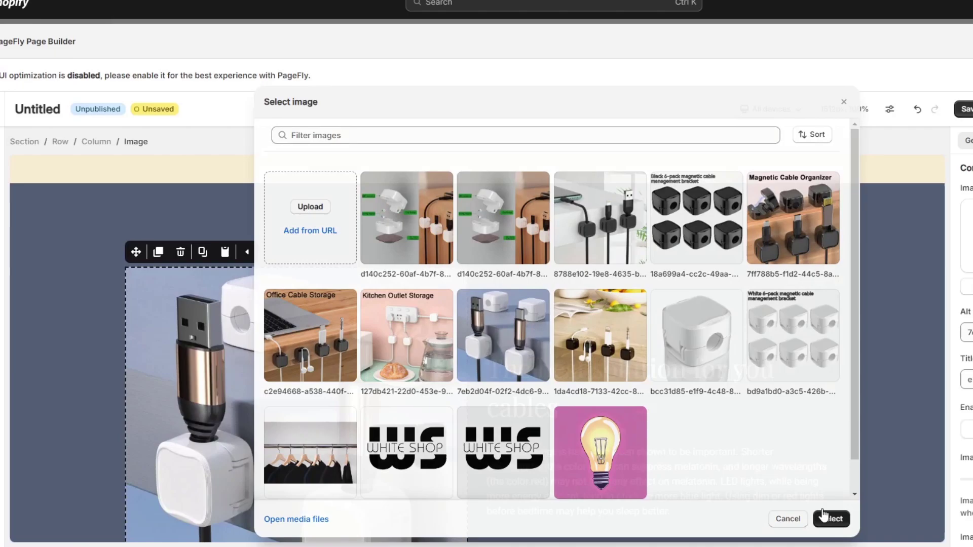
Save the landing page with the title 'Clip Cables'.
key("ctrl+s")
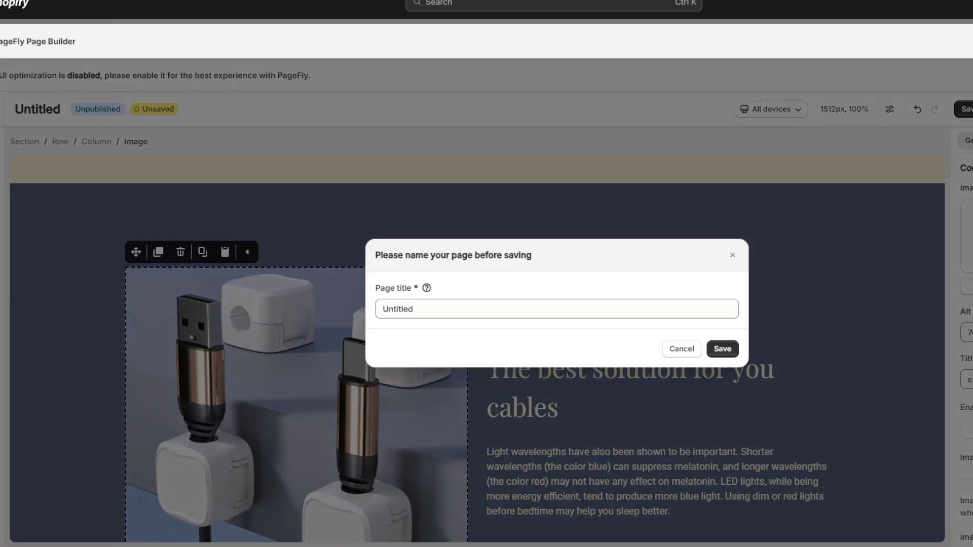
left_click(645, 309)
key("ctrl+a")
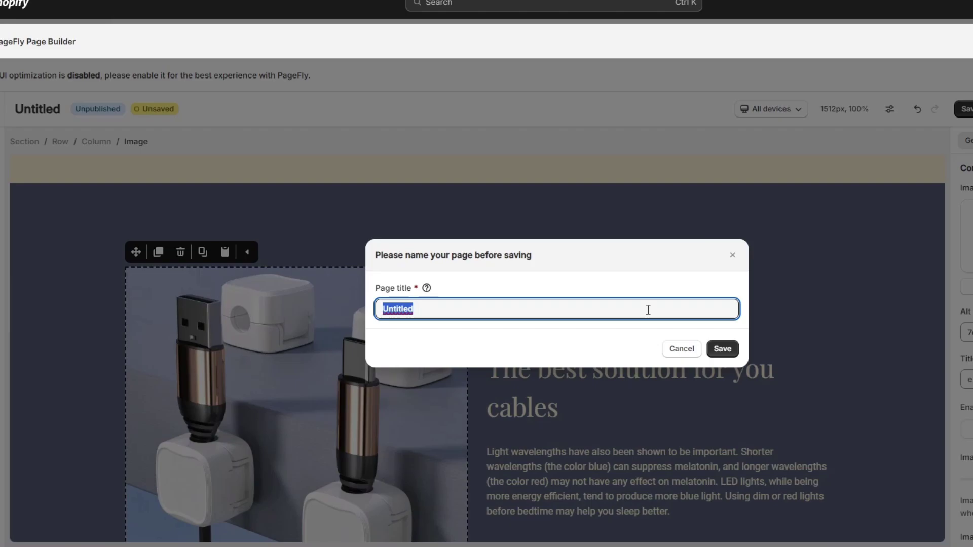
type("Clip Cables")
key("Return")
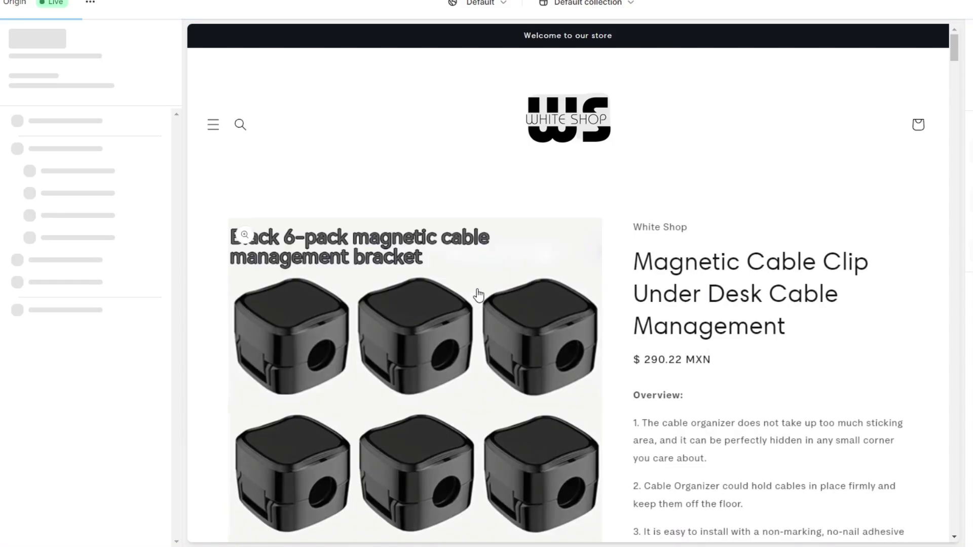
scroll(478, 295, "down", 1)
scroll(478, 295, "down", 15)
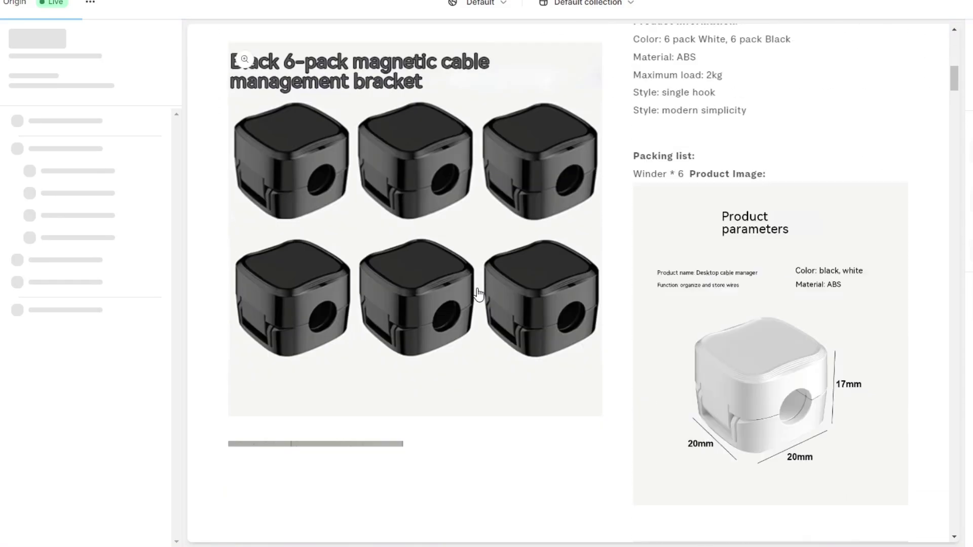
scroll(479, 295, "down", 10)
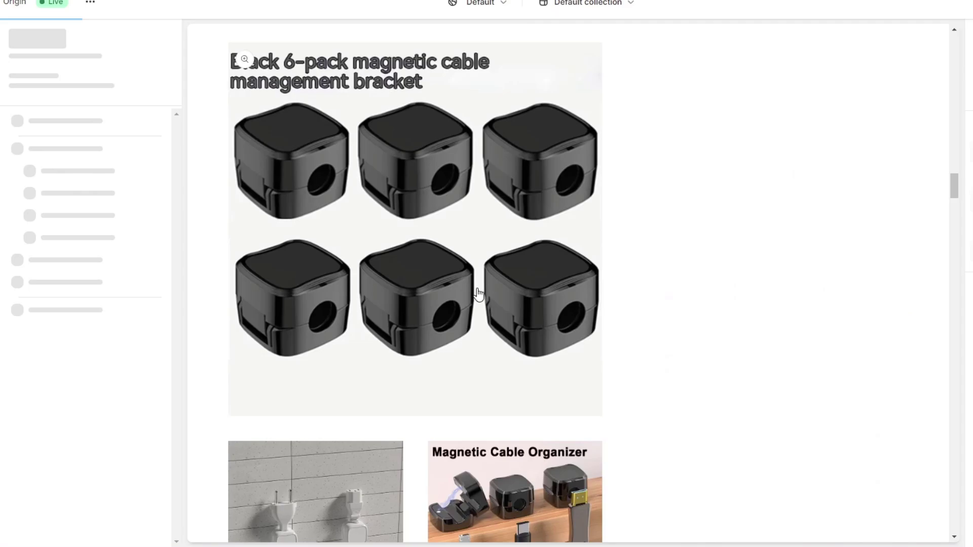
scroll(478, 295, "down", 10)
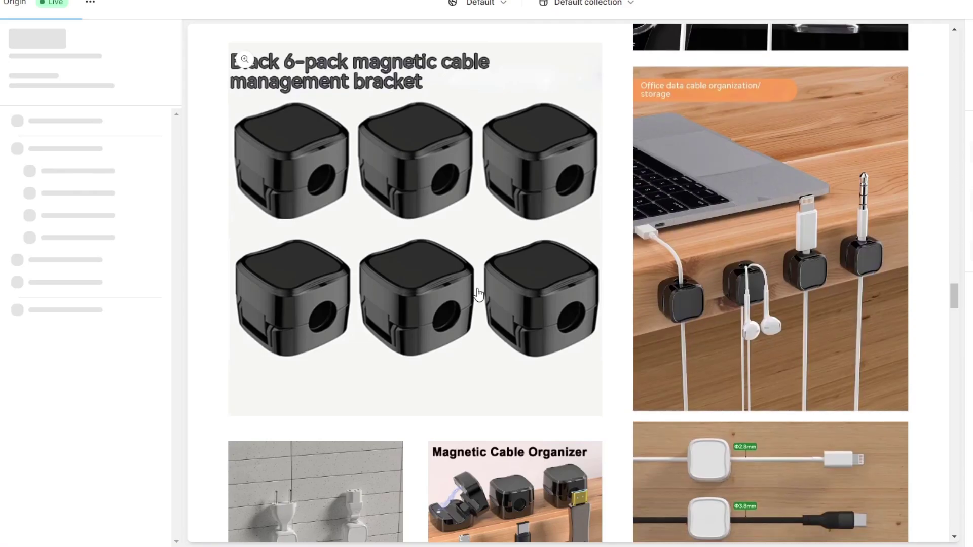
scroll(478, 295, "down", 10)
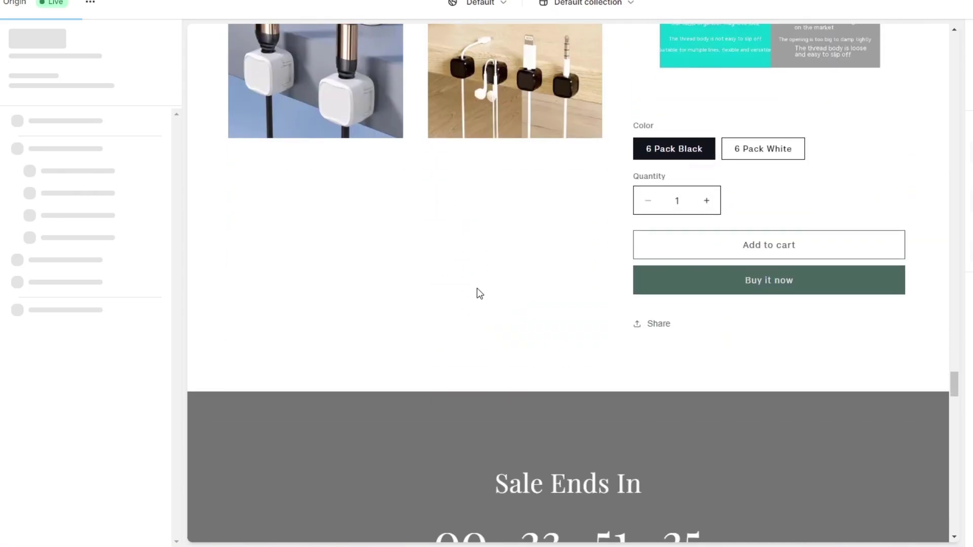
scroll(476, 288, "down", 6)
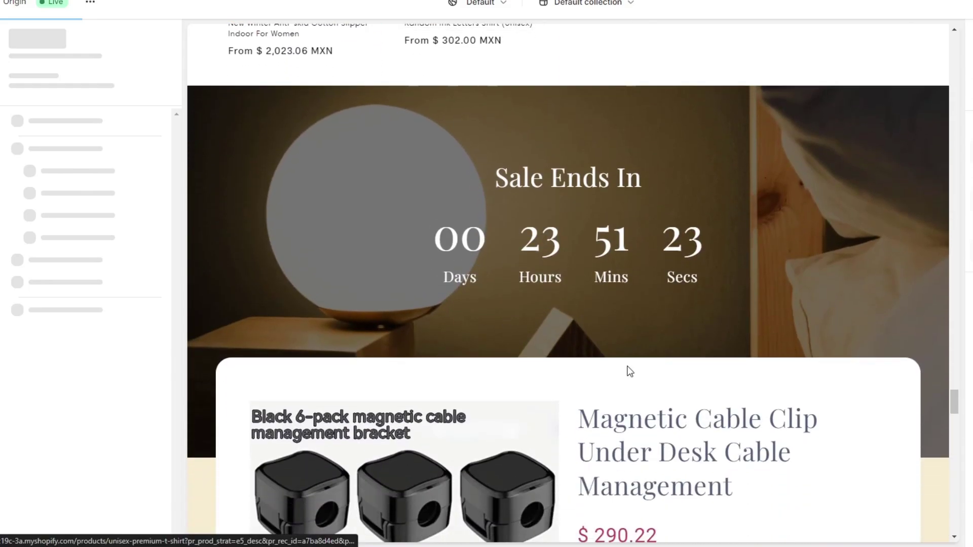
scroll(703, 277, "down", 20)
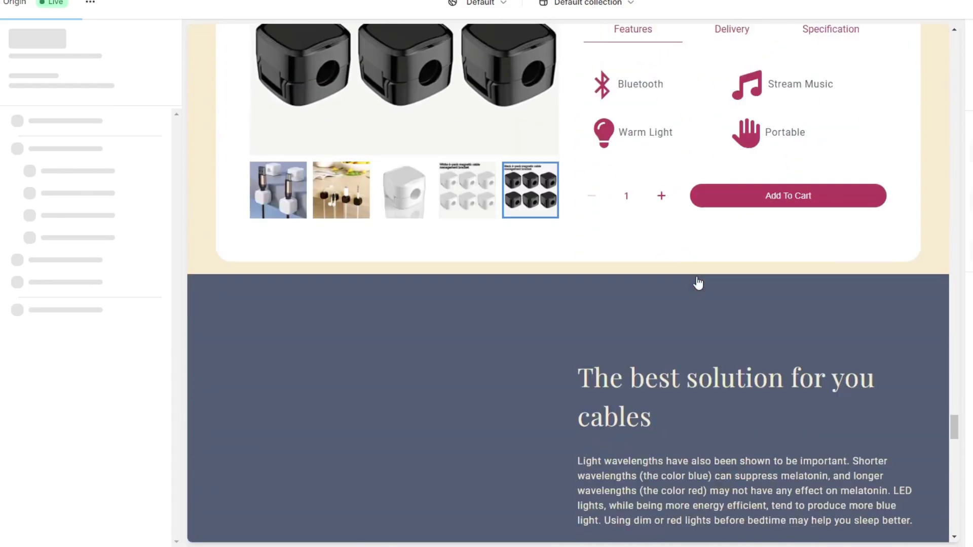
scroll(696, 276, "down", 5)
scroll(696, 276, "up", 20)
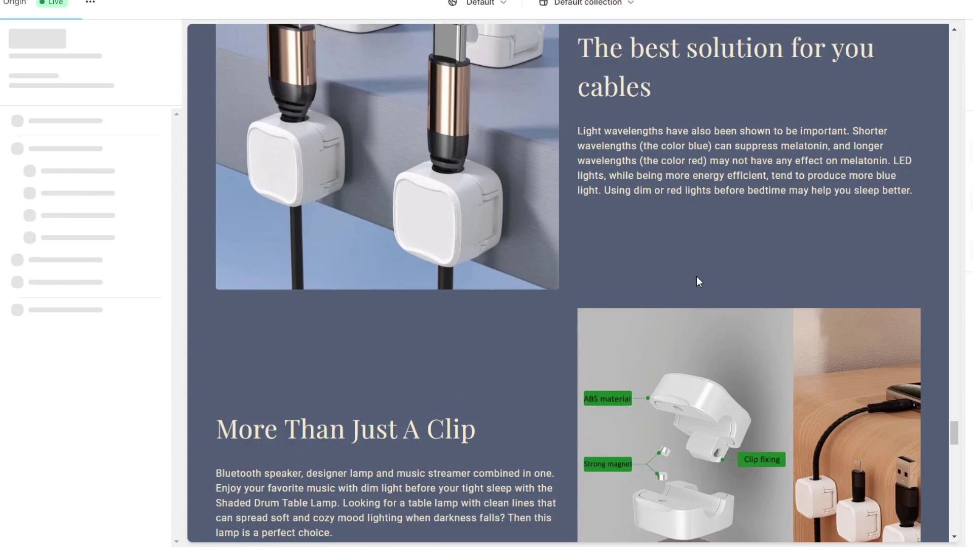
scroll(696, 276, "up", 2)
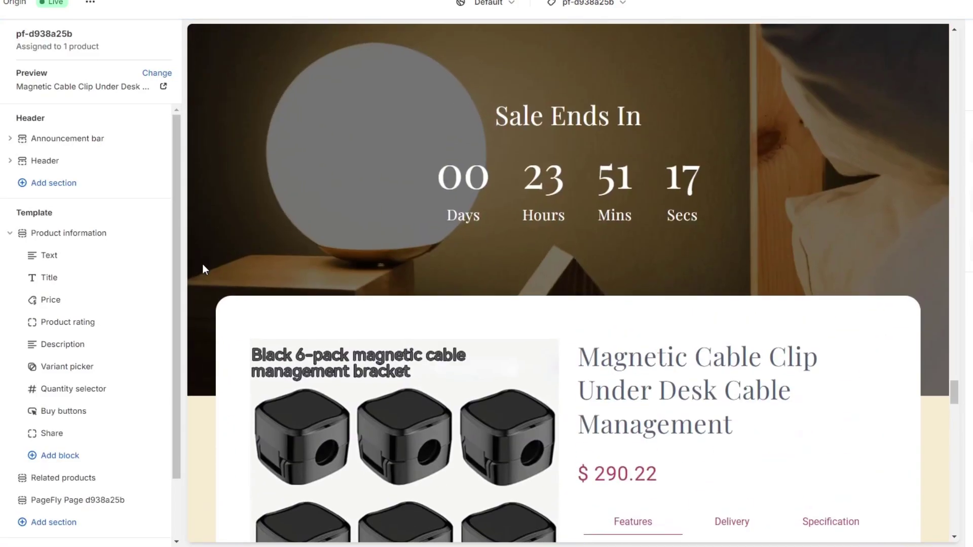
Collapse and hide the default Product information section in the theme template.
left_click(10, 233)
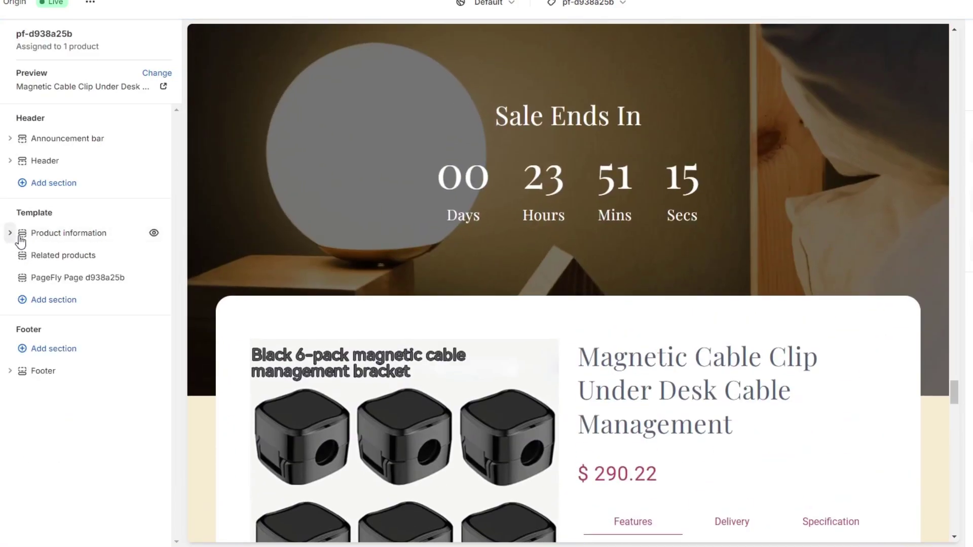
left_click(121, 243)
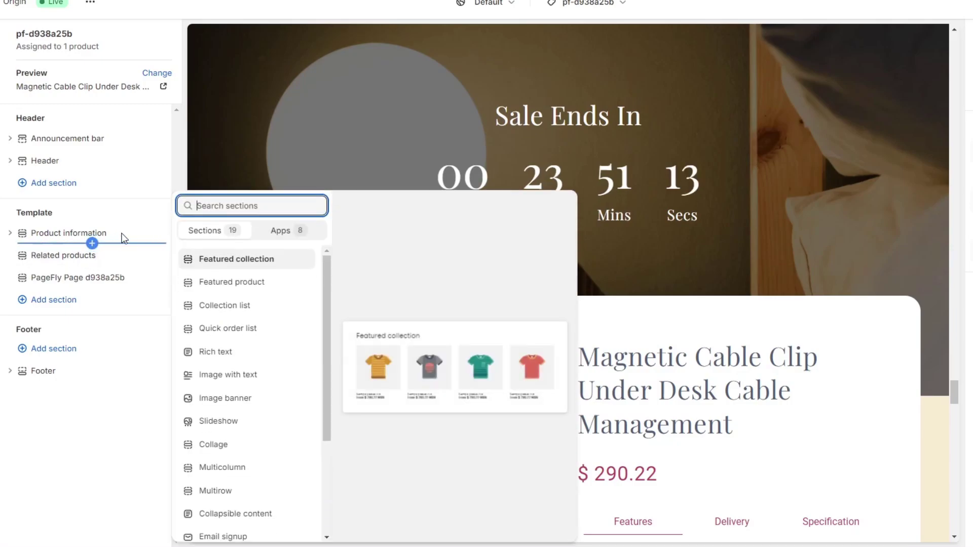
left_click(79, 474)
left_click(153, 234)
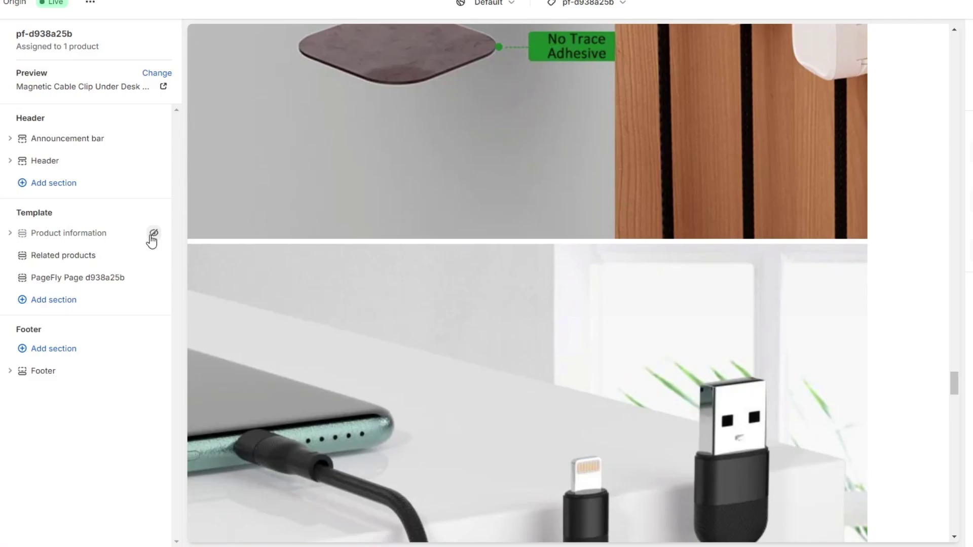
Move Related products below the PageFly Page d938a25b section.
scroll(431, 257, "up", 15)
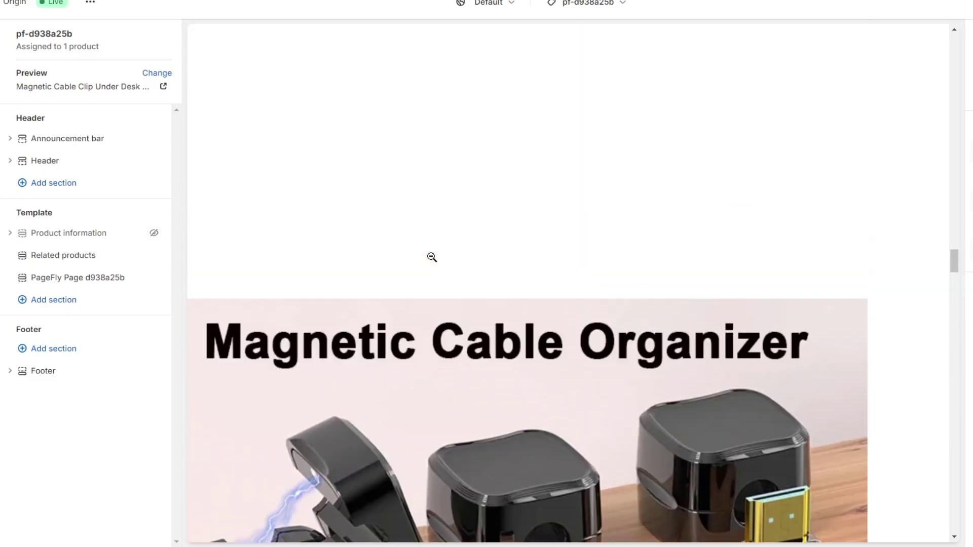
scroll(432, 257, "up", 10)
left_click_drag(61, 255, 70, 278)
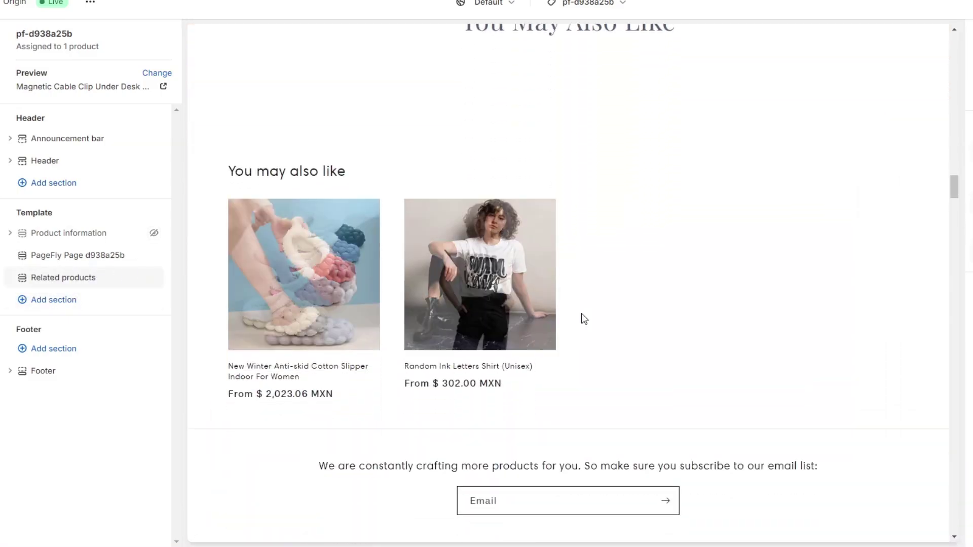
scroll(582, 314, "up", 20)
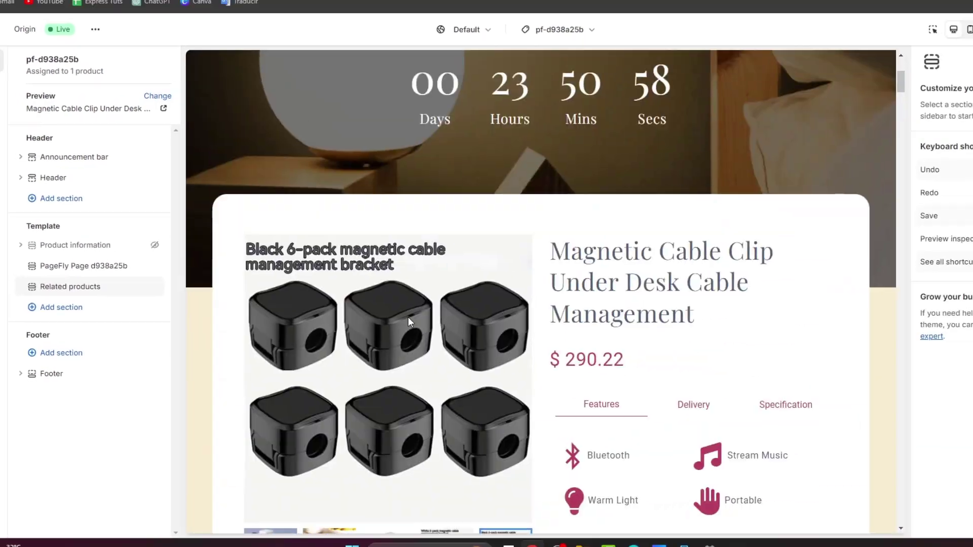
scroll(409, 317, "up", 5)
scroll(637, 338, "down", 3)
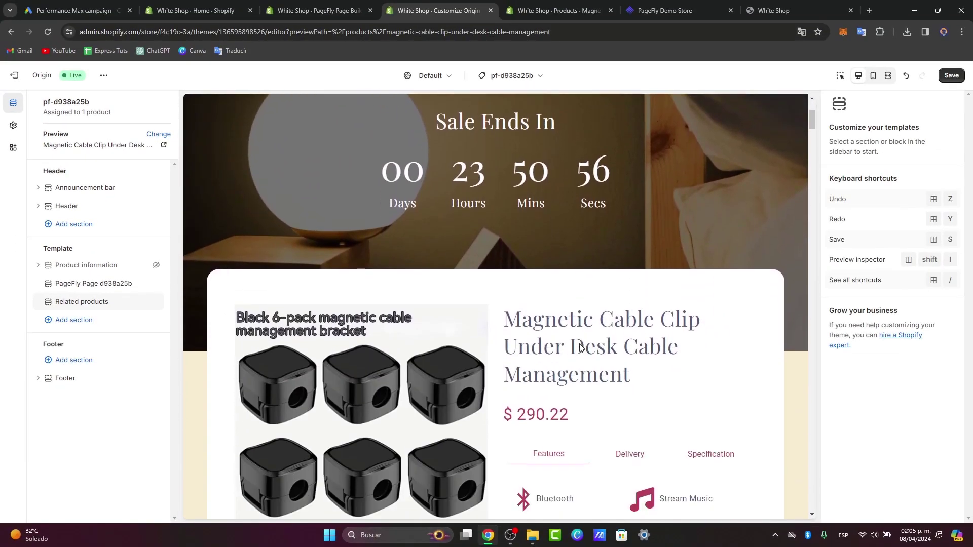
scroll(581, 347, "down", 4)
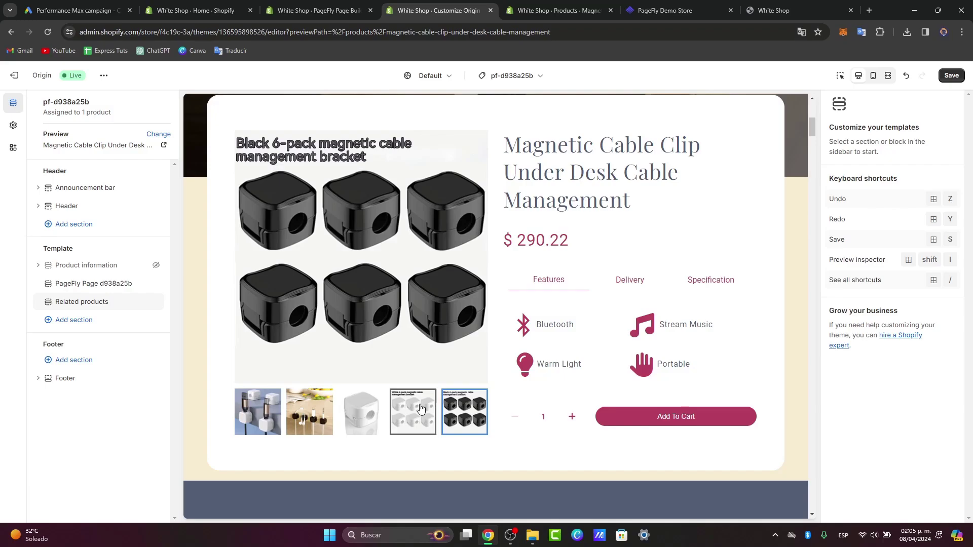
left_click(420, 408)
left_click(365, 419)
left_click(304, 415)
left_click(269, 416)
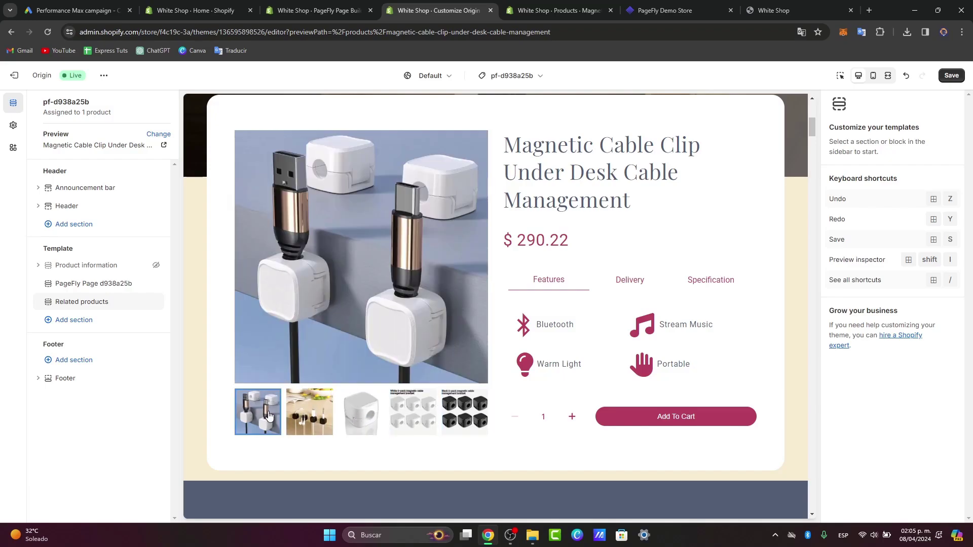
left_click(309, 413)
left_click(355, 411)
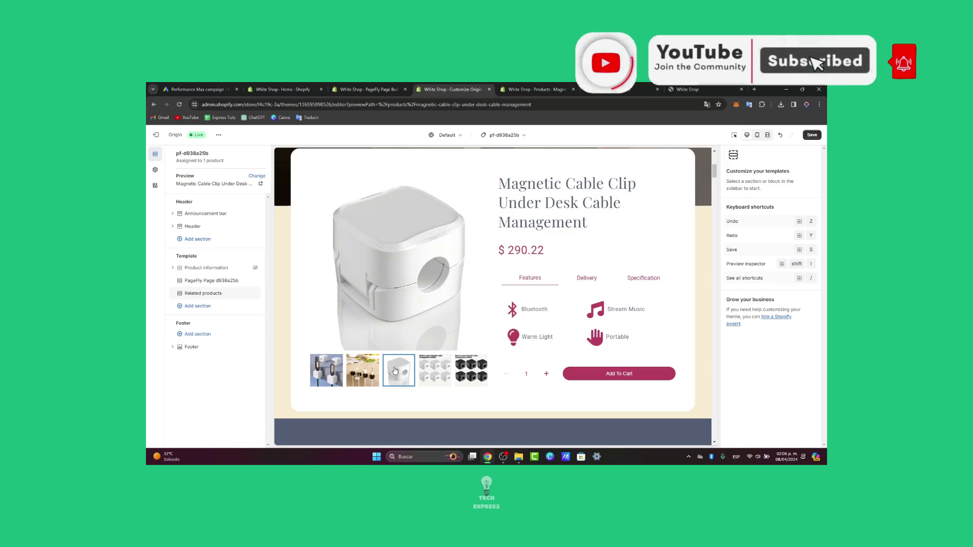
scroll(395, 371, "down", 6)
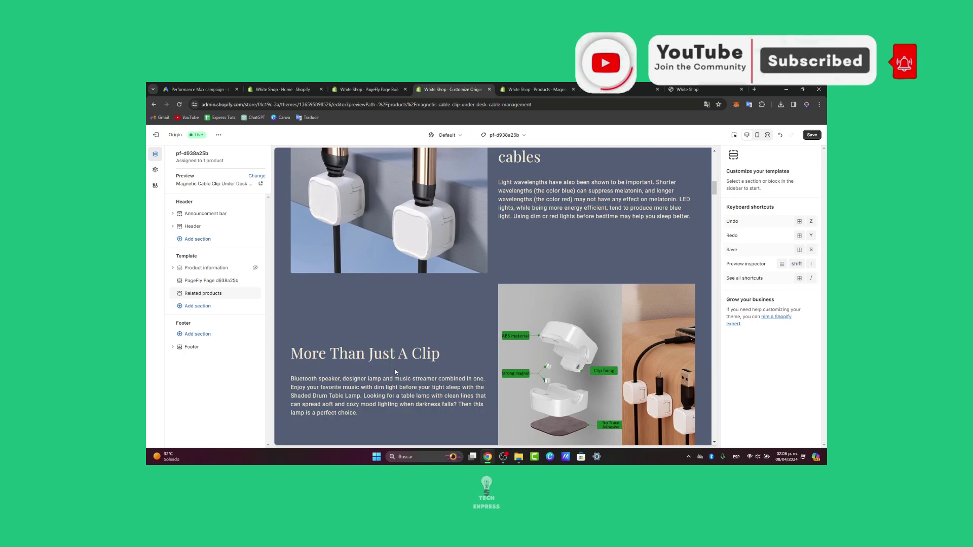